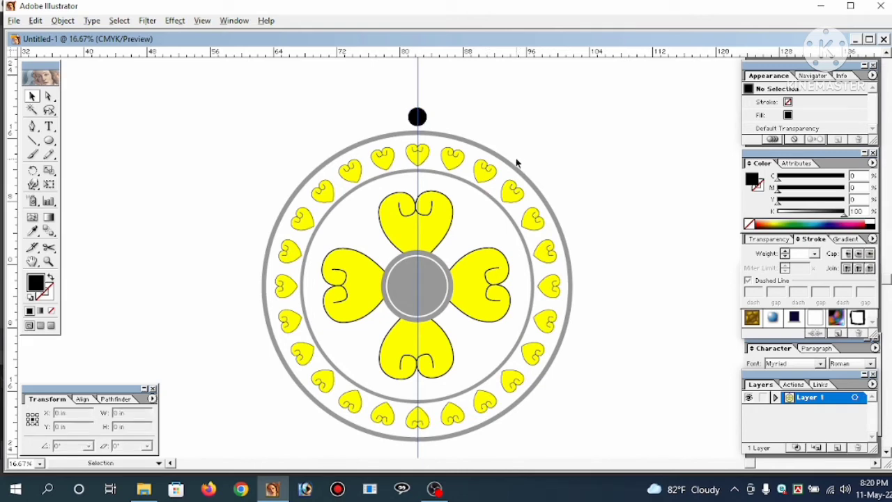
drag(446, 215, 446, 198)
ctrl+alt+click(448, 223)
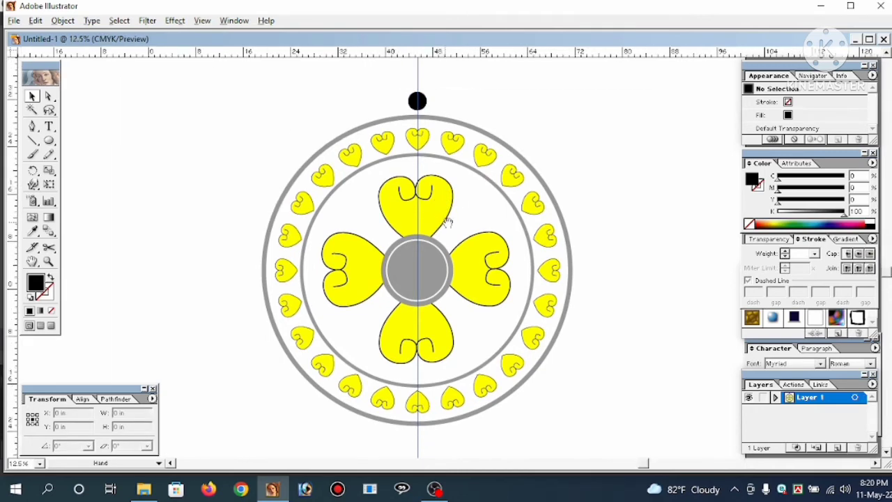
click(637, 163)
drag(695, 168, 556, 129)
key(z)
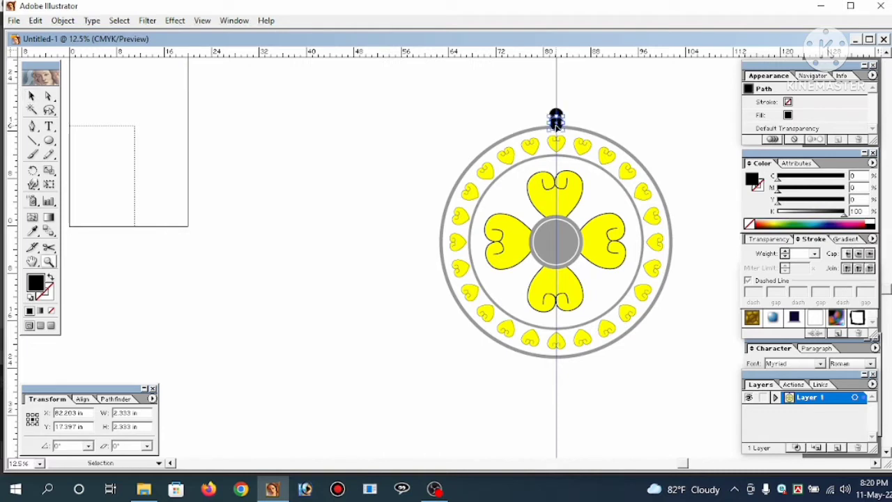
key(ctrl+z)
Step: Duplicate the black circle straight down along the vertical guide to just below the outer grey ring
click(32, 96)
click(370, 124)
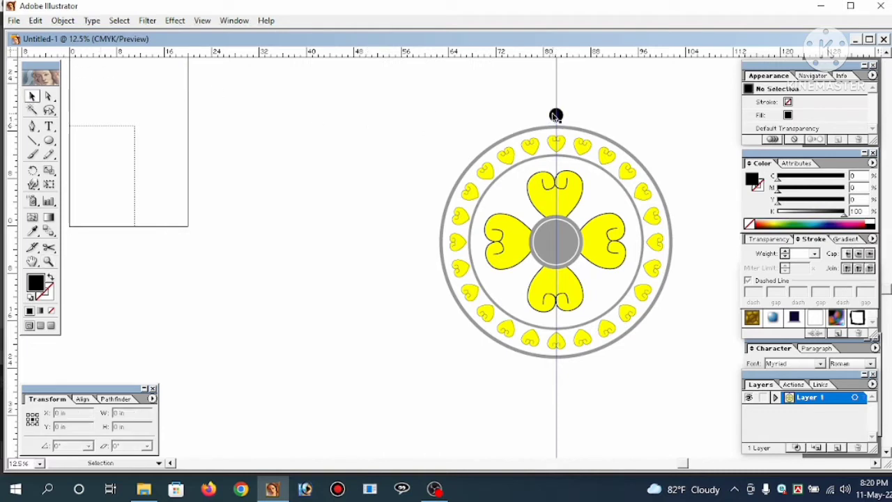
click(557, 117)
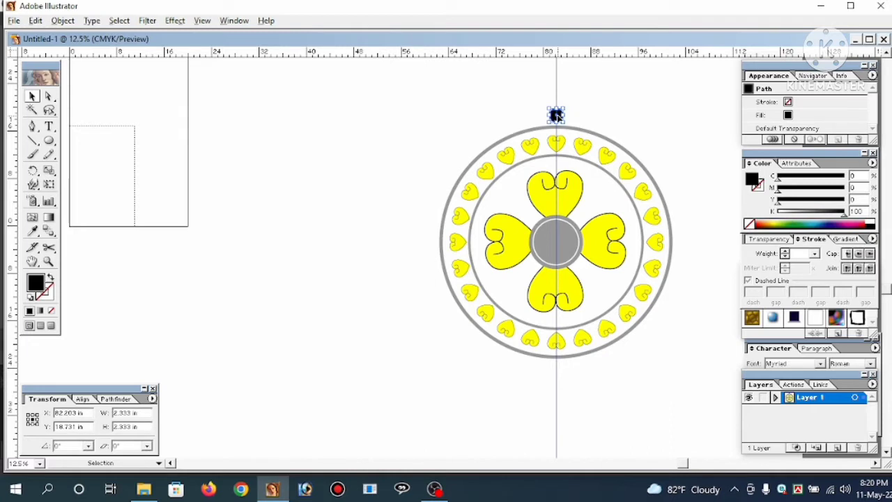
drag(556, 117, 557, 369)
key(ctrl+shift+a)
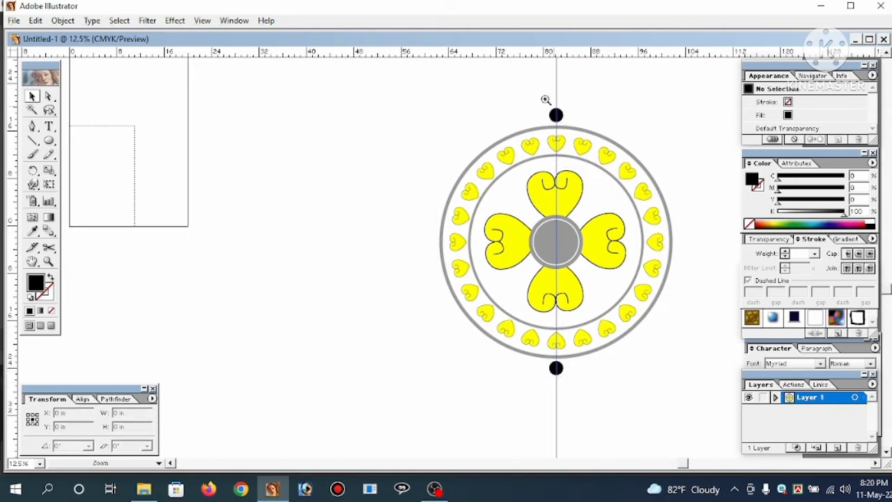
Step: Examine the placement of the two black circles above and below the outer ring
drag(546, 100, 579, 156)
scroll(573, 304, down, 10)
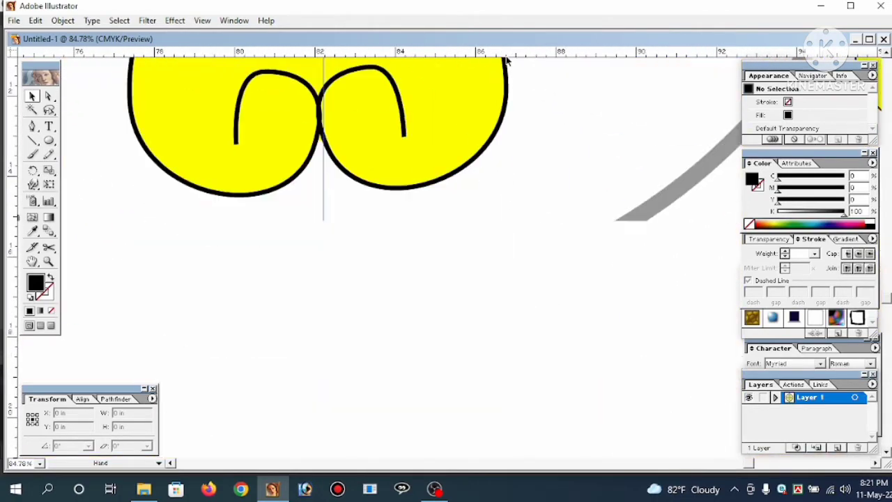
drag(432, 342, 433, 135)
drag(416, 291, 445, 330)
ctrl+alt+click(492, 209)
ctrl+alt+click(488, 209)
ctrl+alt+click(426, 231)
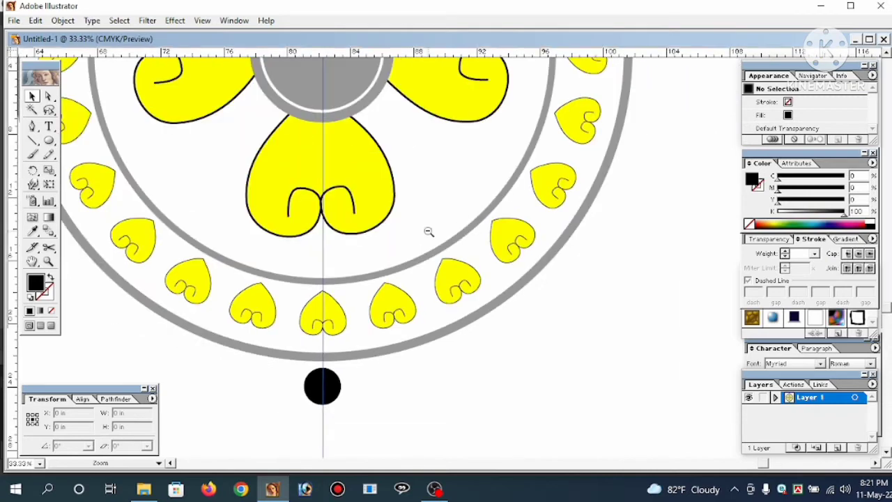
ctrl+alt+click(426, 231)
ctrl+alt+click(426, 231)
drag(427, 230, 356, 308)
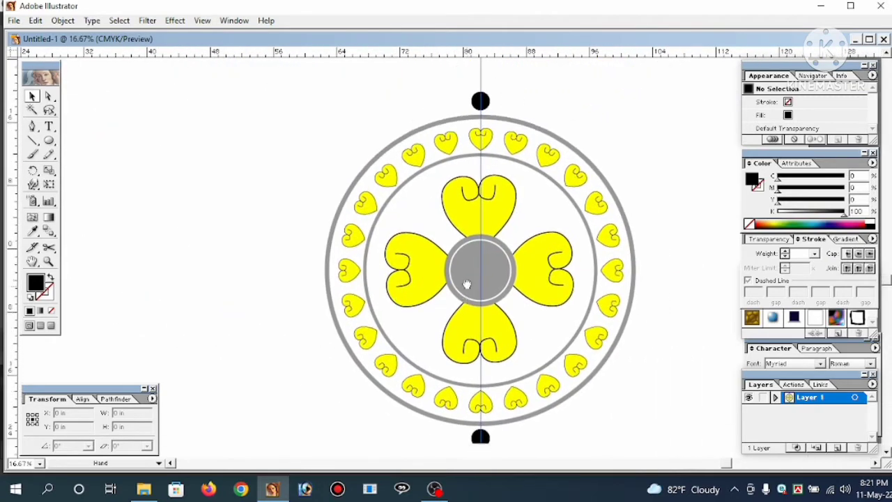
Step: Group the black circle above the ring with the one below it
click(484, 425)
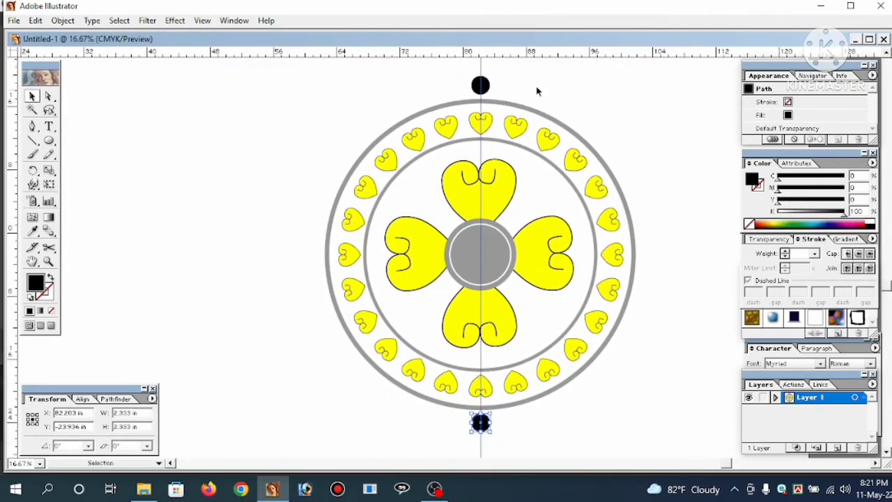
shift+click(481, 85)
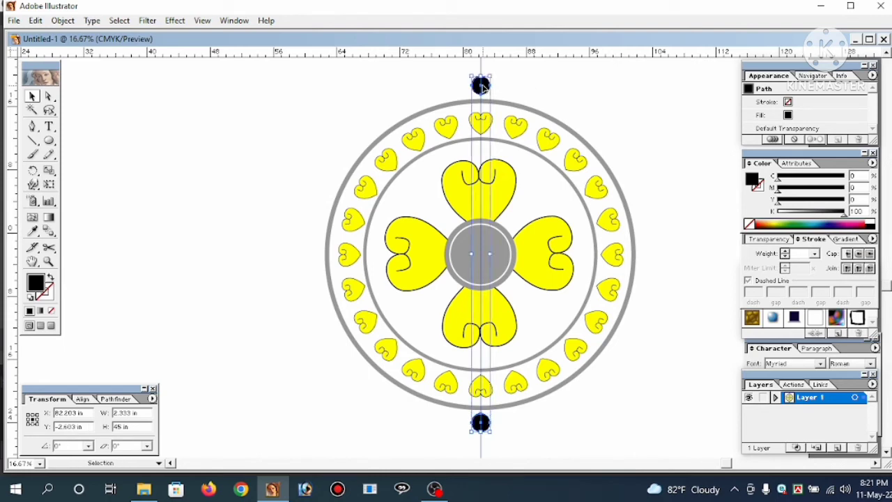
key(ctrl+g)
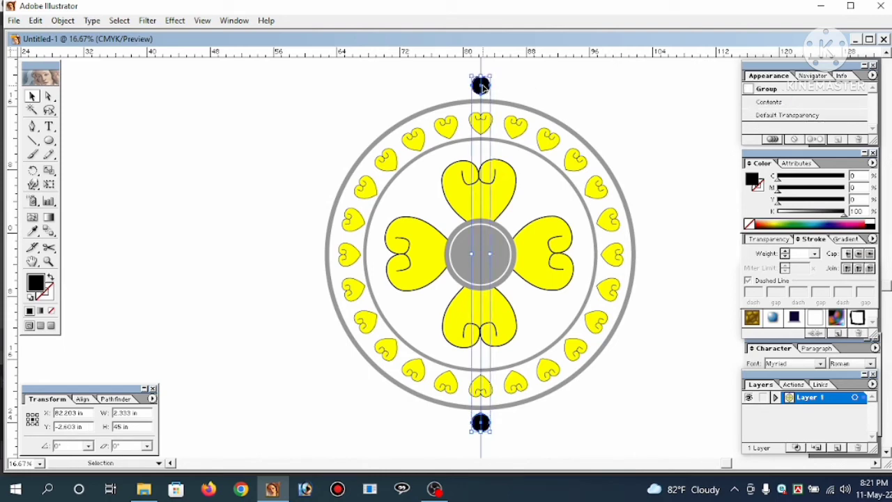
Step: Try a rotated copy of the grouped circle pair at an angle of 5°
ctrl+alt+click(535, 188)
drag(535, 191, 414, 125)
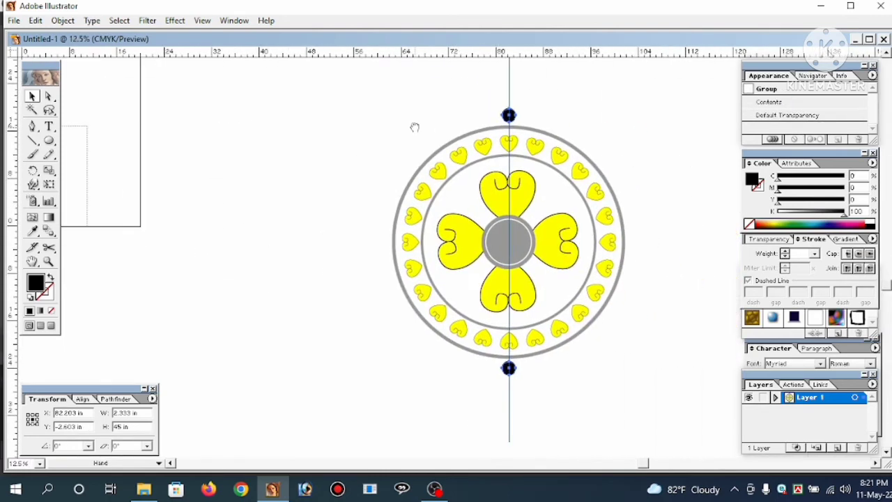
click(571, 132)
click(508, 115)
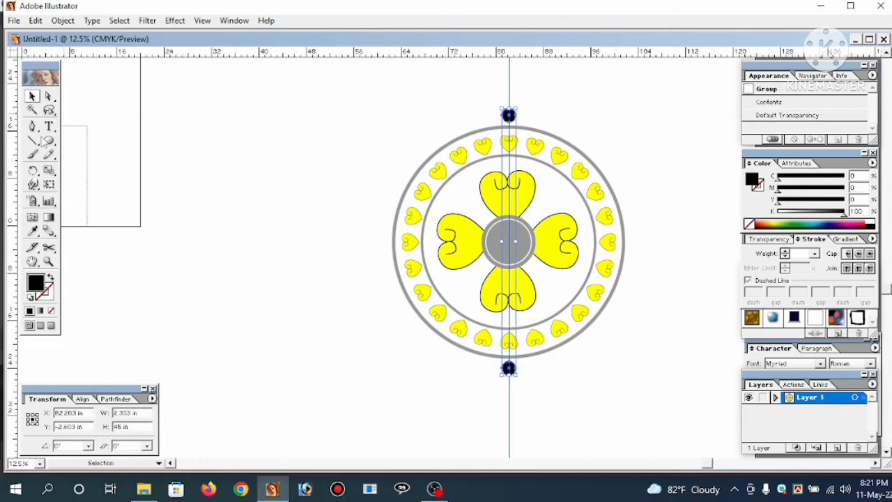
click(32, 171)
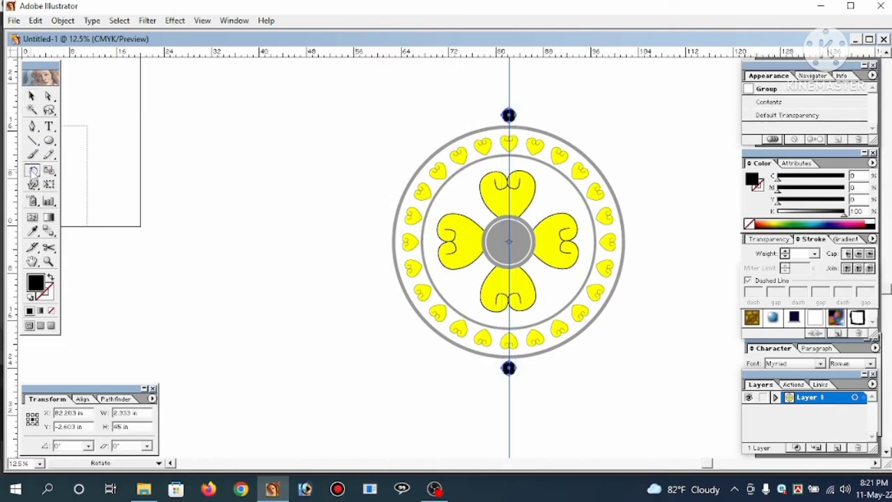
double_click(33, 171)
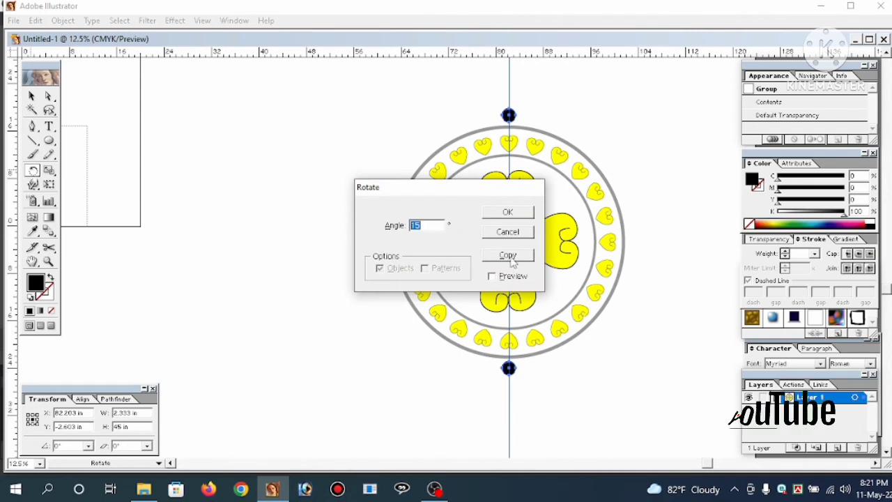
text(15)
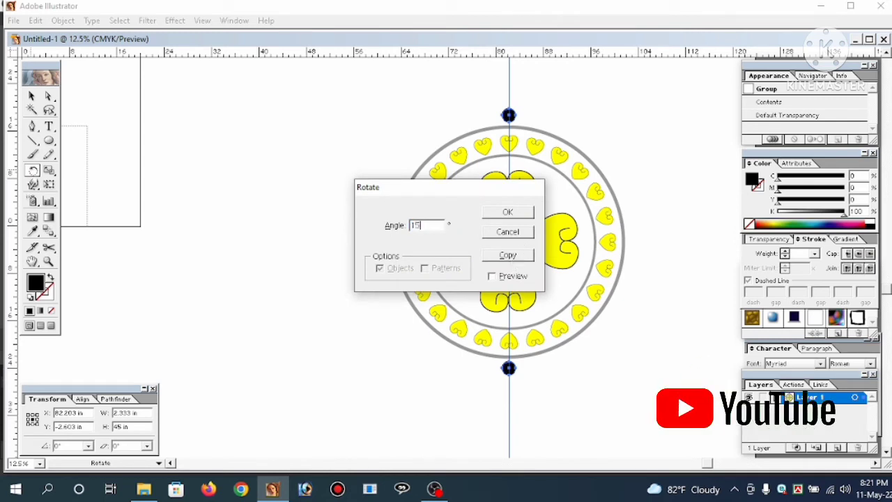
click(508, 255)
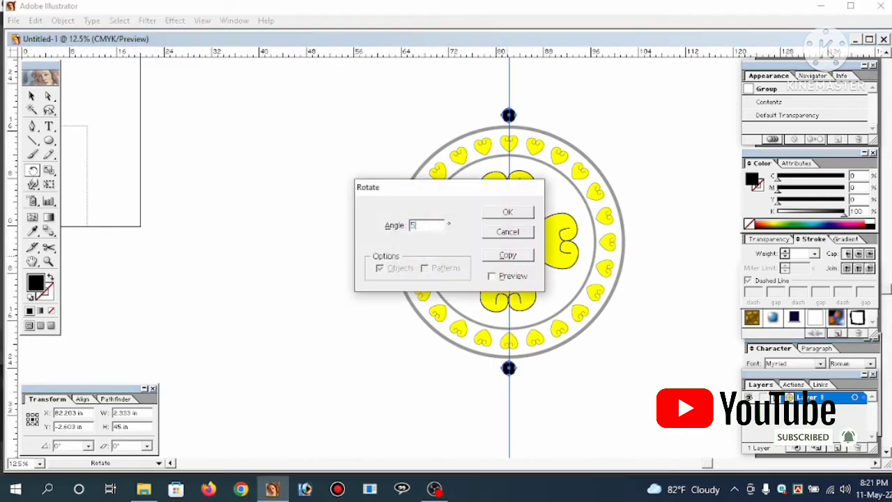
click(508, 256)
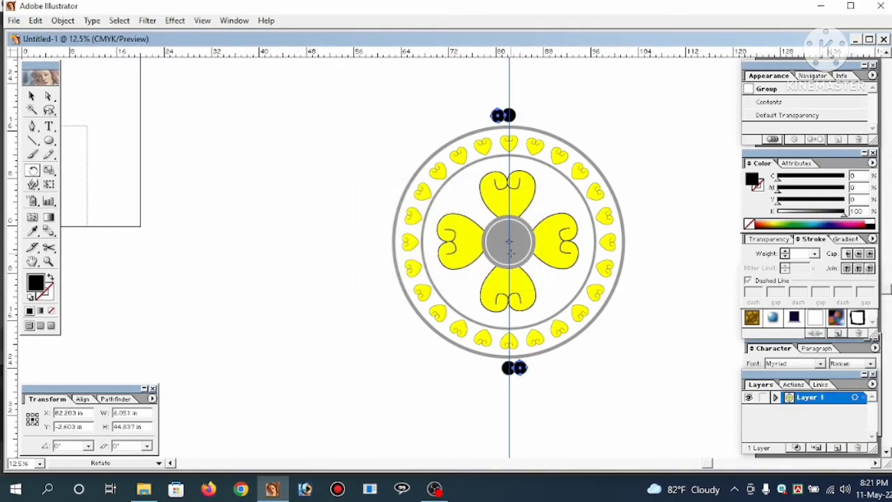
Step: Try a rotated copy of the circle pair at 8° instead, and undo it
key(Return)
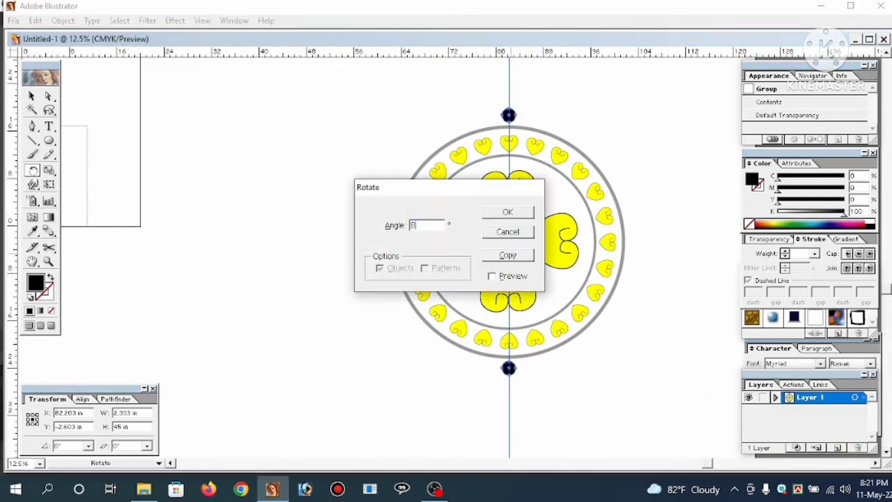
text(8)
click(506, 256)
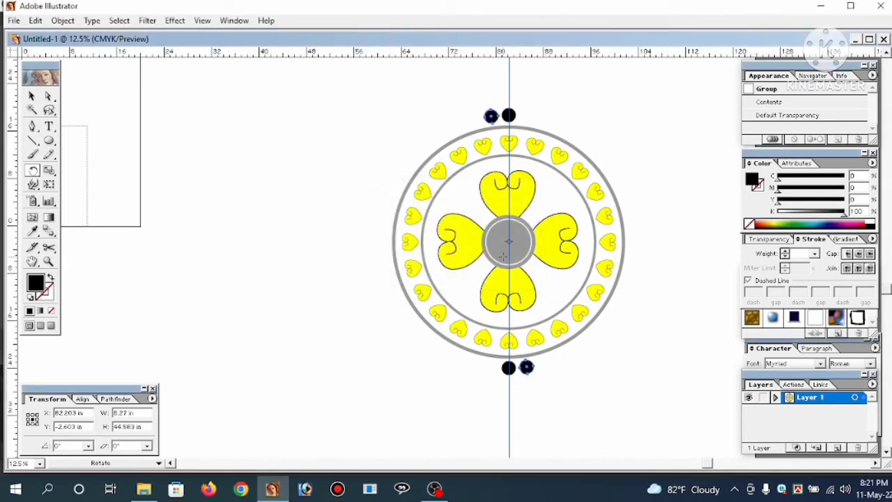
key(ctrl+z)
Step: Create a copy of the circle pair rotated by 10°
key(Return)
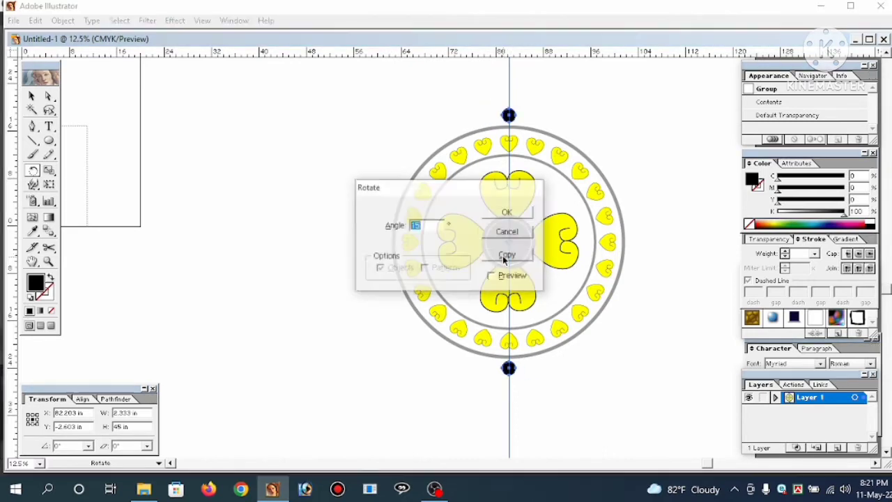
text(10)
click(508, 256)
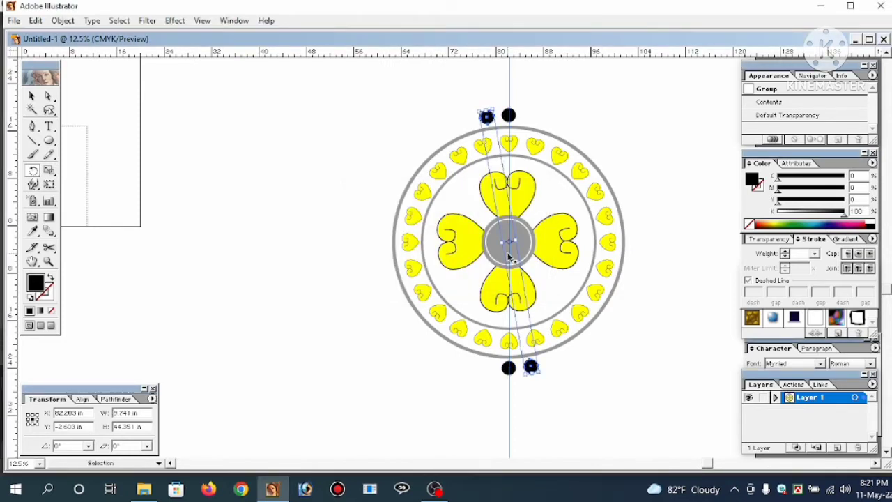
Step: Repeat the rotated copy until black circles surround the entire outer ring
key(ctrl+d)
key(ctrl+d)
key(ctrl+d)
key(ctrl+d)
key(ctrl+d)
key(ctrl+d)
key(ctrl+d)
key(ctrl+d)
key(ctrl+d)
key(ctrl+d)
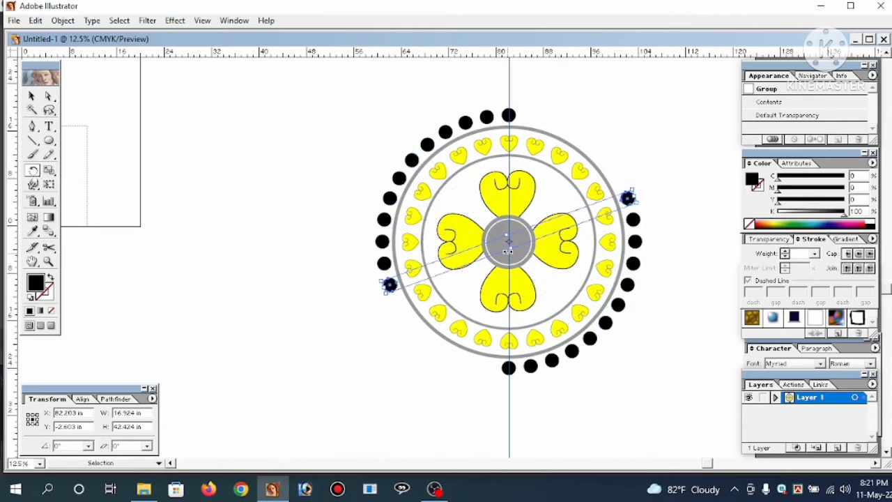
key(ctrl+d)
key(ctrl+d)
key(ctrl+d)
key(ctrl+d)
key(ctrl+d)
key(ctrl+d)
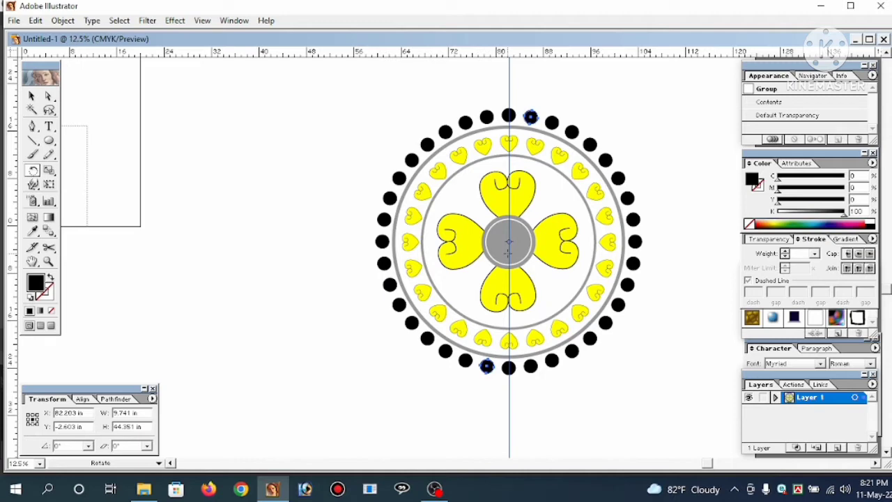
Step: Undo all the rotated copies, back to the original pair of circles
key(ctrl+z)
key(ctrl+z)
key(ctrl+z)
key(ctrl+z)
key(ctrl+z)
key(ctrl+z)
key(ctrl+z)
key(ctrl+z)
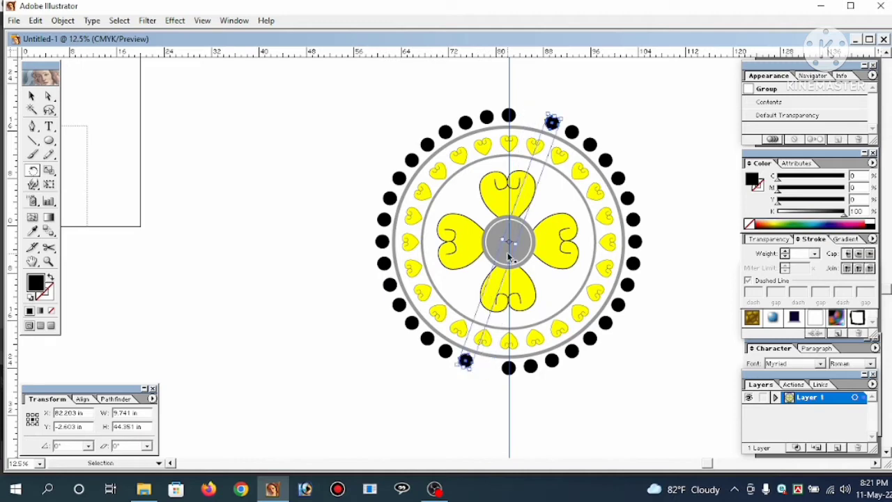
key(ctrl+z)
key(ctrl+z)
key(ctrl+z)
key(ctrl+z)
key(ctrl+z)
key(ctrl+z)
key(ctrl+z)
key(ctrl+z)
key(ctrl+z)
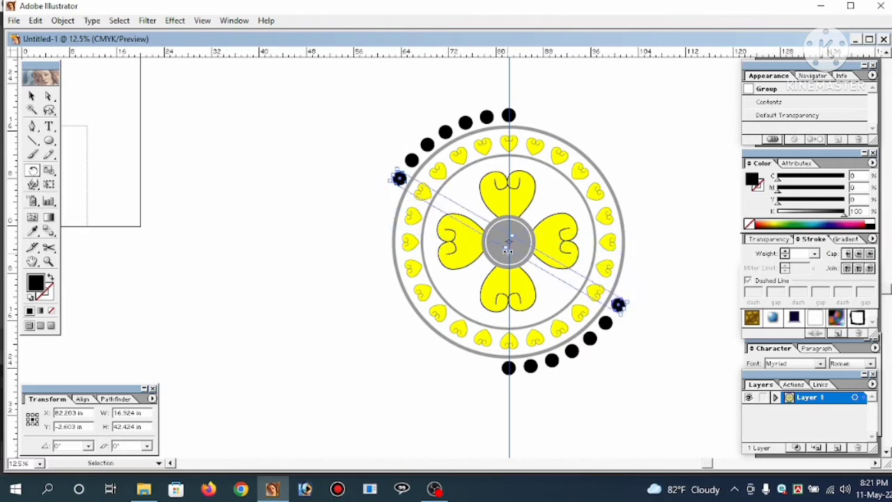
key(ctrl+z)
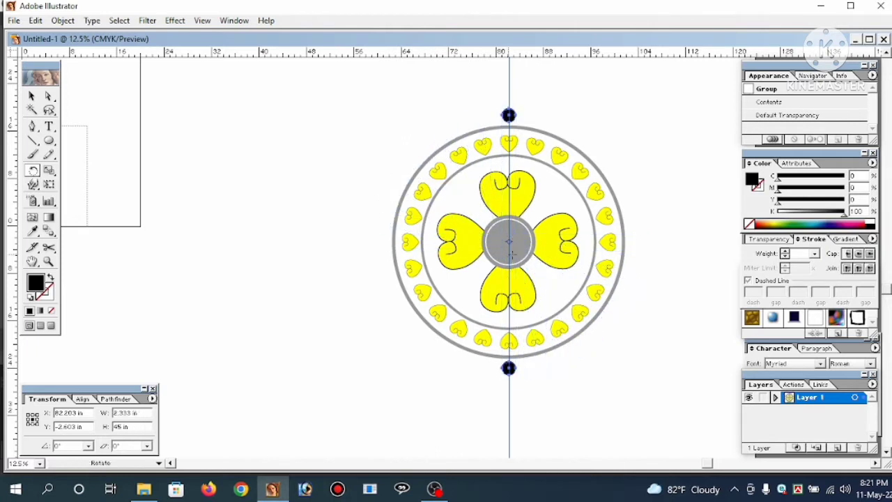
Step: Ungroup the circle pair and delete the black circle below the ring
click(32, 96)
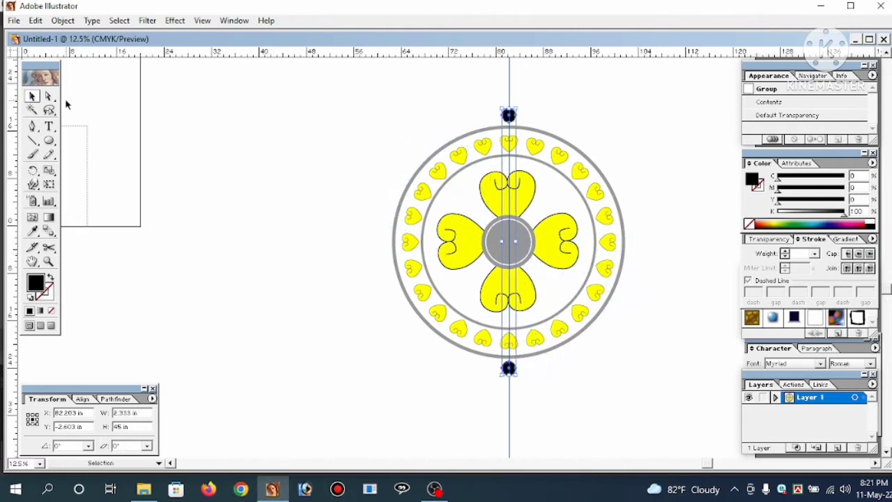
click(528, 395)
right_click(510, 371)
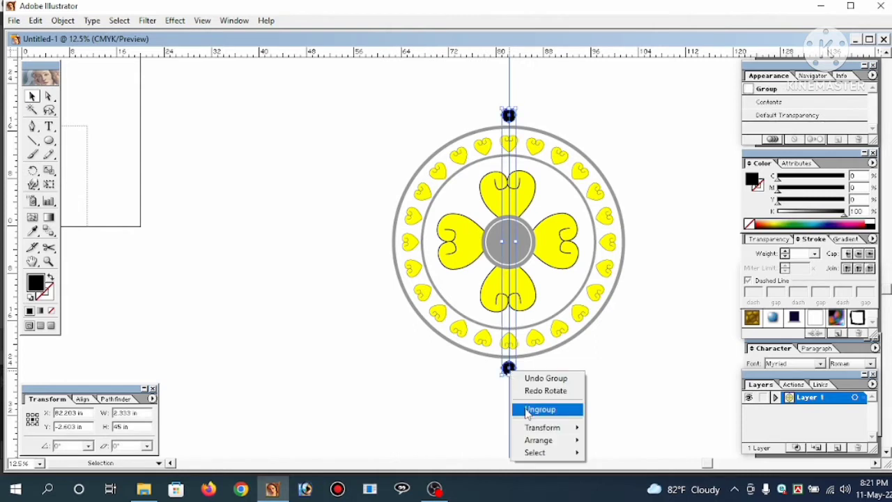
click(520, 407)
click(512, 380)
click(509, 368)
key(Delete)
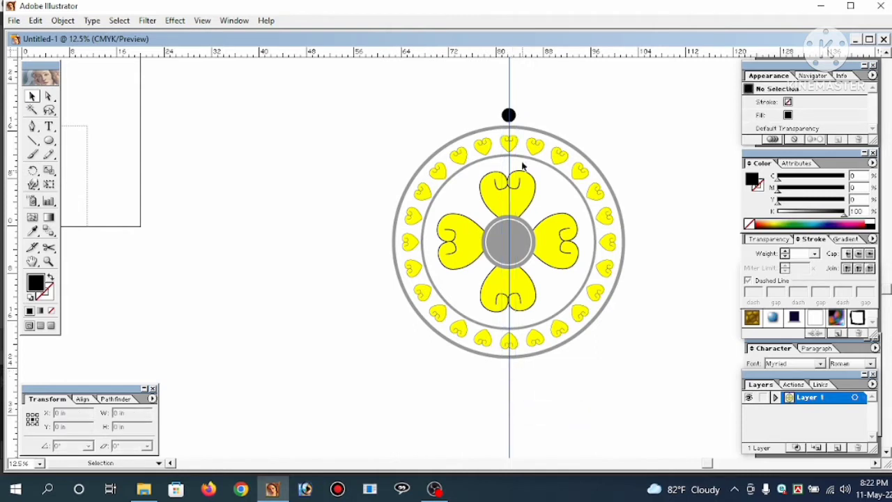
Step: Scale the remaining black circle proportionally about its center to about 1.8 in wide
click(509, 121)
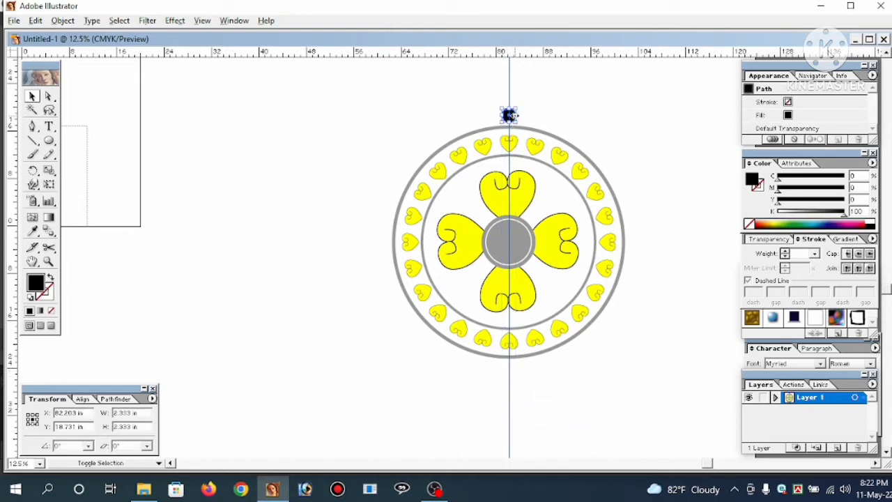
drag(514, 115, 530, 141)
click(559, 132)
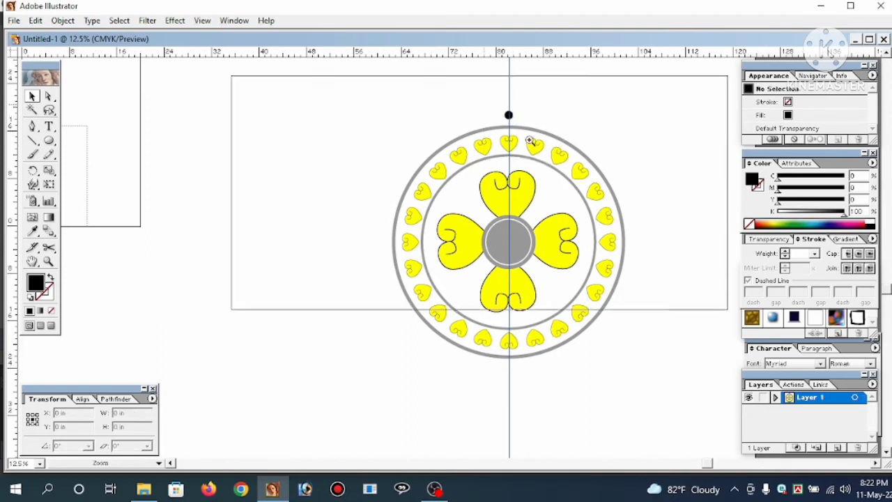
ctrl+click(424, 124)
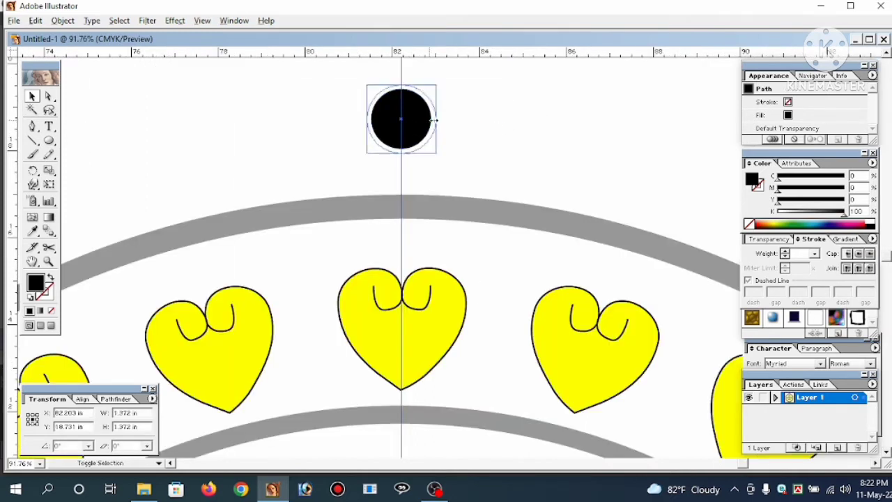
drag(435, 120, 441, 119)
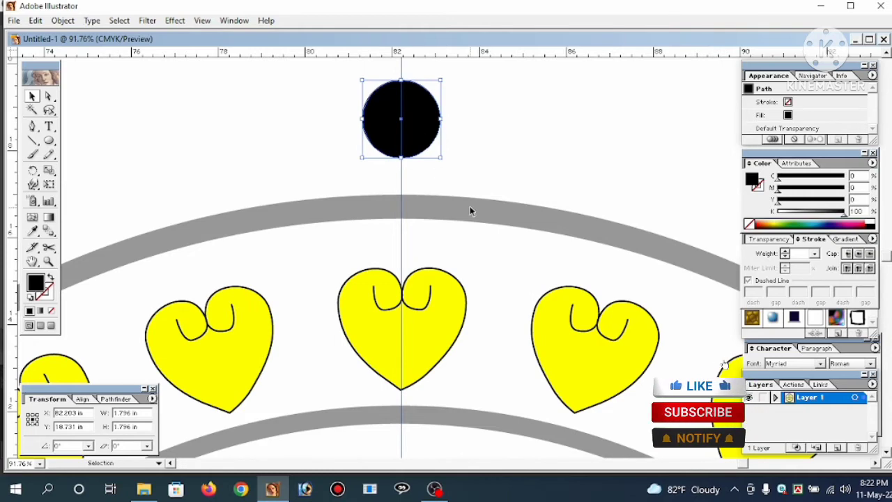
ctrl+alt+click(475, 276)
ctrl+alt+click(481, 273)
ctrl+alt+click(546, 355)
ctrl+alt+click(436, 361)
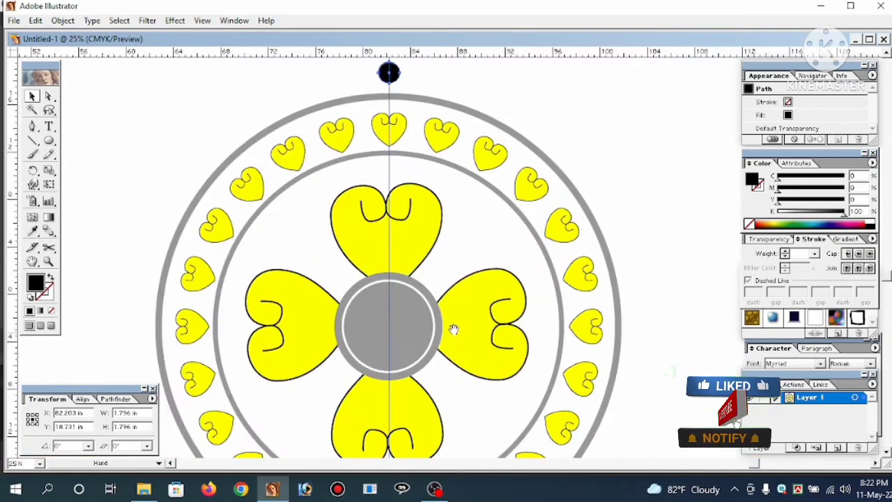
Step: Move the black circle slightly closer to the outer ring, centred on the vertical guide, at Y about 18.57 in
drag(453, 329, 472, 329)
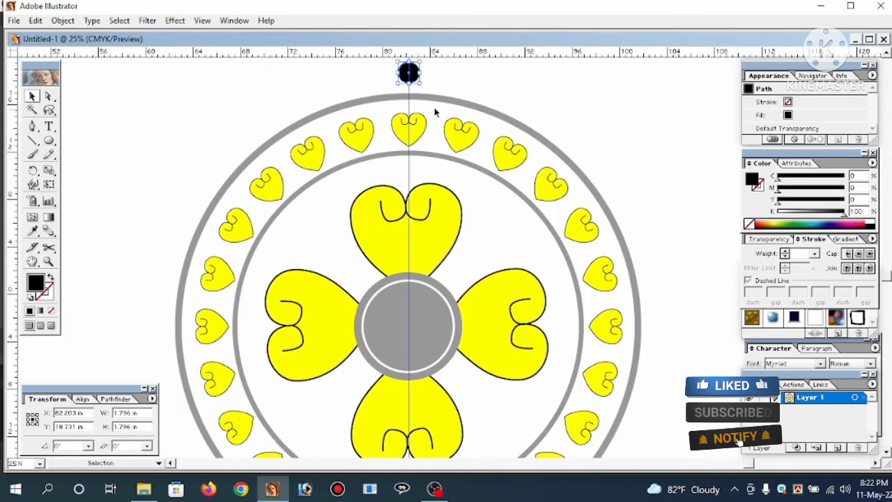
ctrl+alt+click(444, 164)
drag(443, 165, 568, 165)
click(561, 173)
click(557, 193)
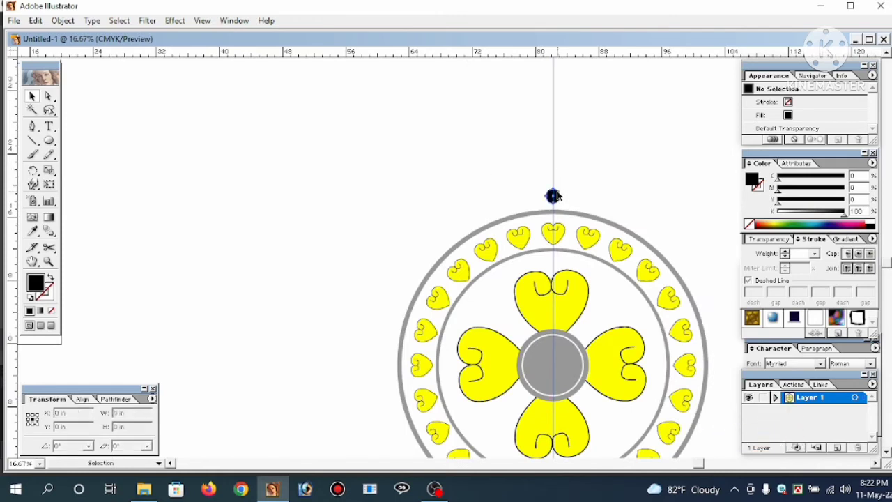
click(556, 196)
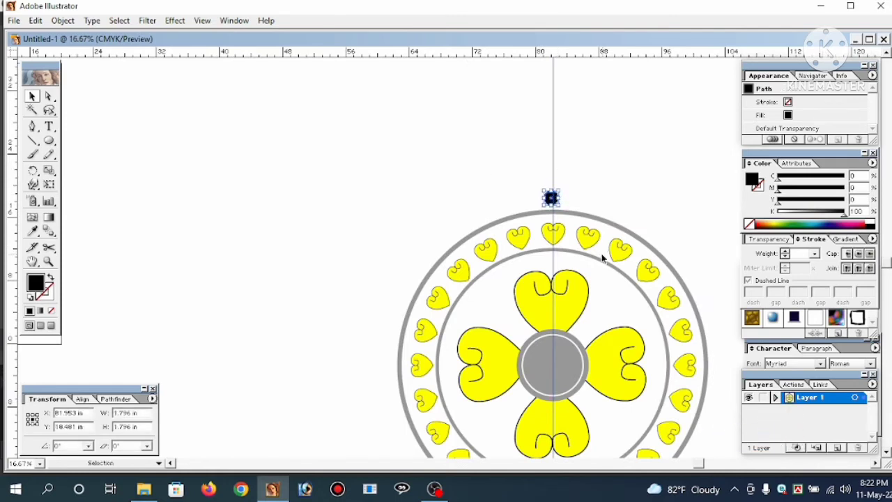
drag(618, 261, 618, 262)
drag(412, 226, 412, 231)
ctrl+alt+click(426, 299)
ctrl+alt+click(446, 301)
ctrl+alt+click(483, 323)
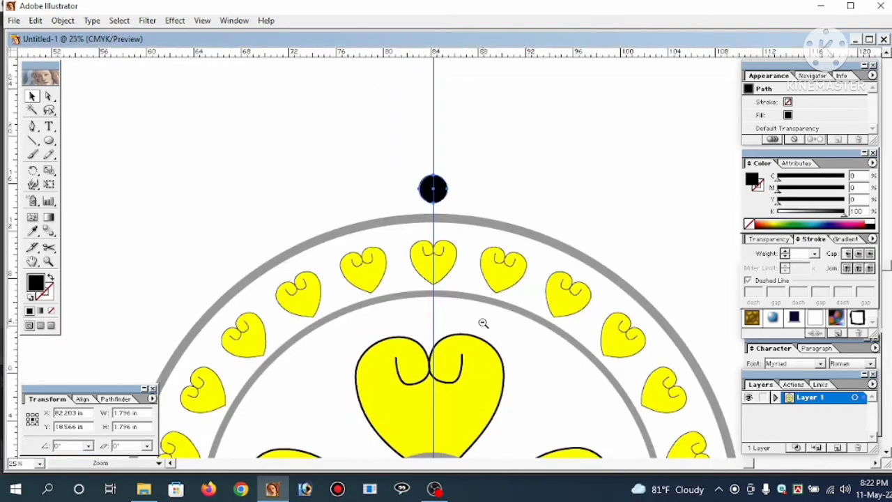
ctrl+alt+click(483, 323)
drag(483, 334, 485, 303)
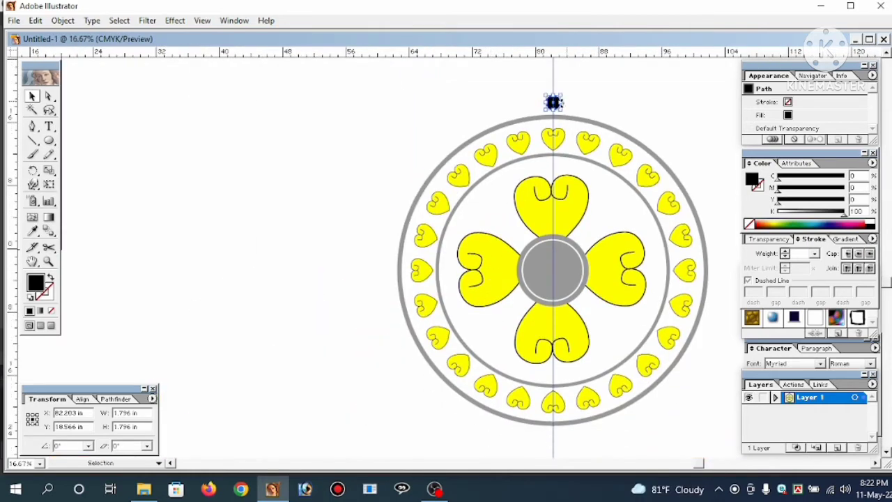
Step: Copy the black circle straight down to just below the ring and group the two circles
drag(553, 103, 603, 440)
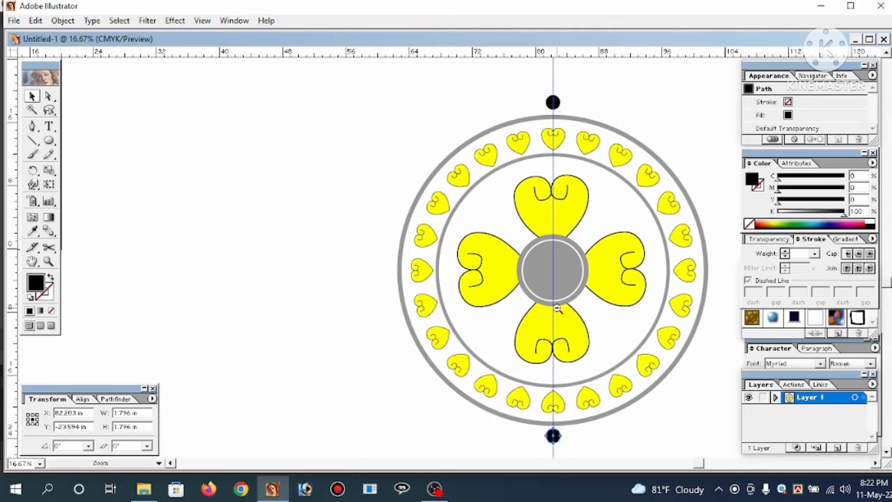
ctrl+alt+click(557, 309)
drag(548, 278, 534, 278)
click(619, 101)
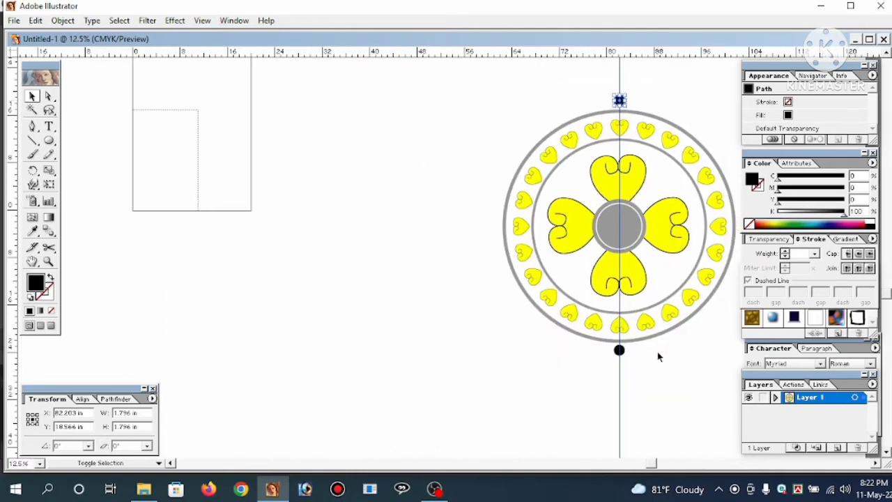
shift+click(619, 350)
key(ctrl+g)
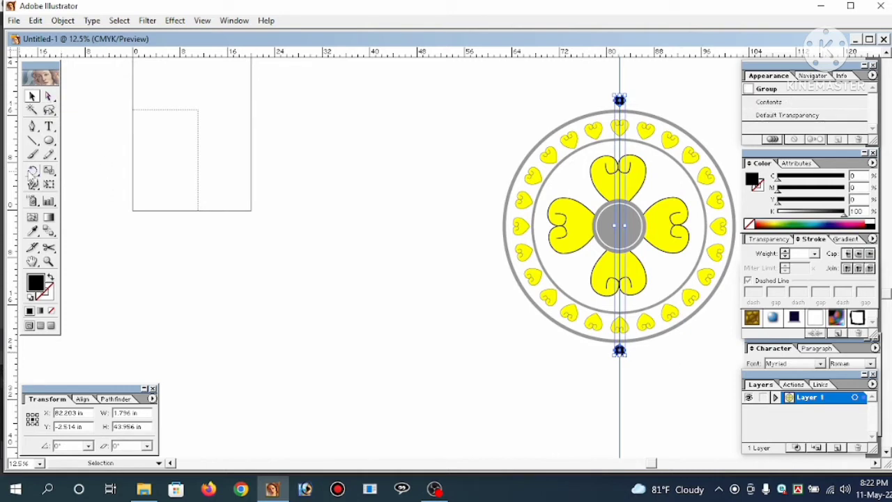
Step: Create a copy of the circle pair rotated by 10° and repeat it until black circles surround the whole outer ring
double_click(33, 170)
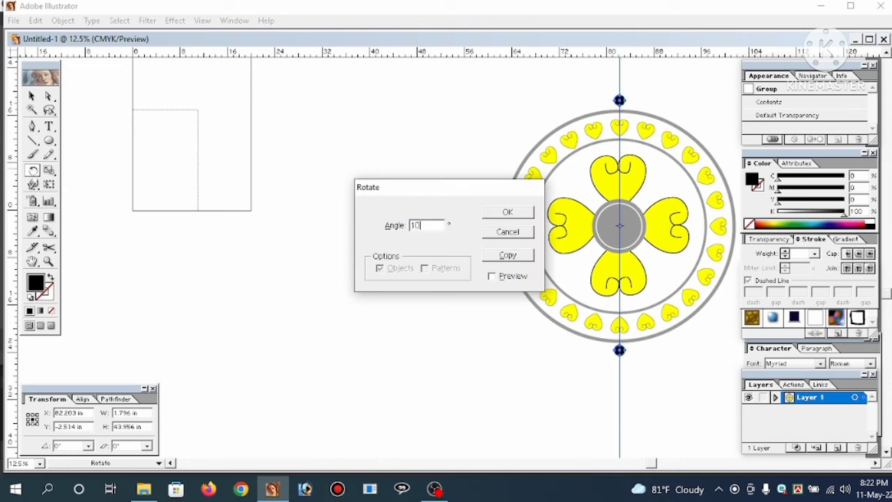
click(508, 256)
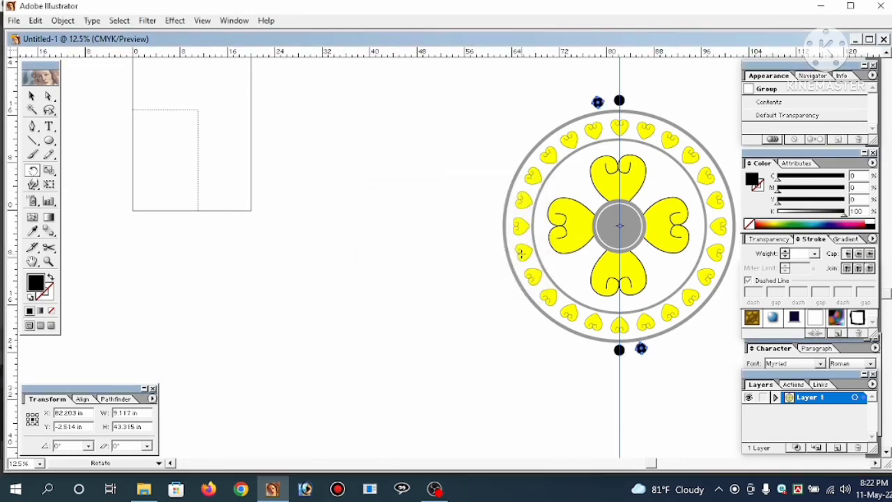
key(ctrl+d)
key(ctrl+d)
key(ctrl+d)
key(ctrl+d)
key(ctrl+d)
key(ctrl+d)
key(ctrl+d)
key(ctrl+d)
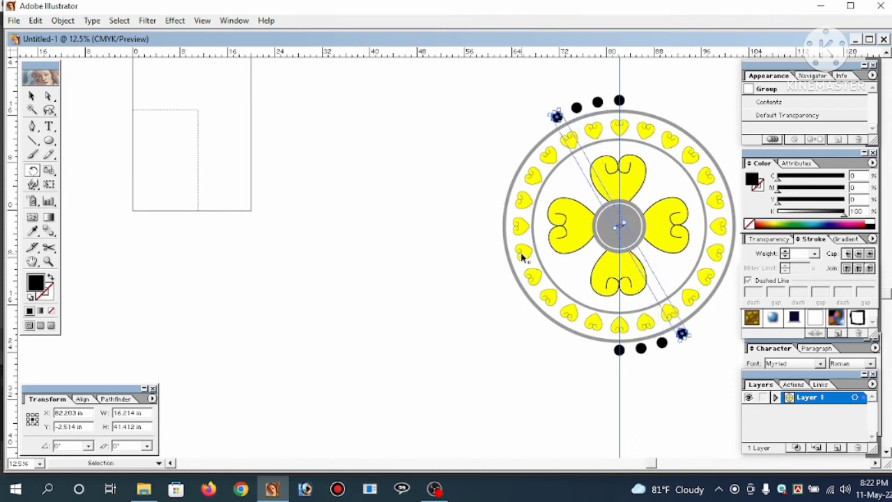
key(ctrl+d)
key(ctrl+d)
key(ctrl+d)
key(ctrl+d)
key(ctrl+d)
key(ctrl+d)
key(ctrl+d)
key(ctrl+d)
key(ctrl+d)
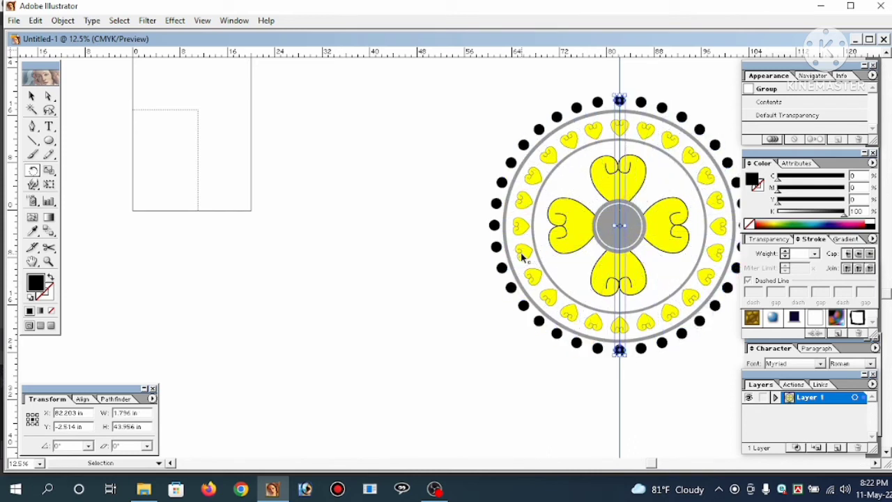
Step: Undo the last surplus rotated copy and clear the selection
key(ctrl+z)
drag(644, 258, 519, 259)
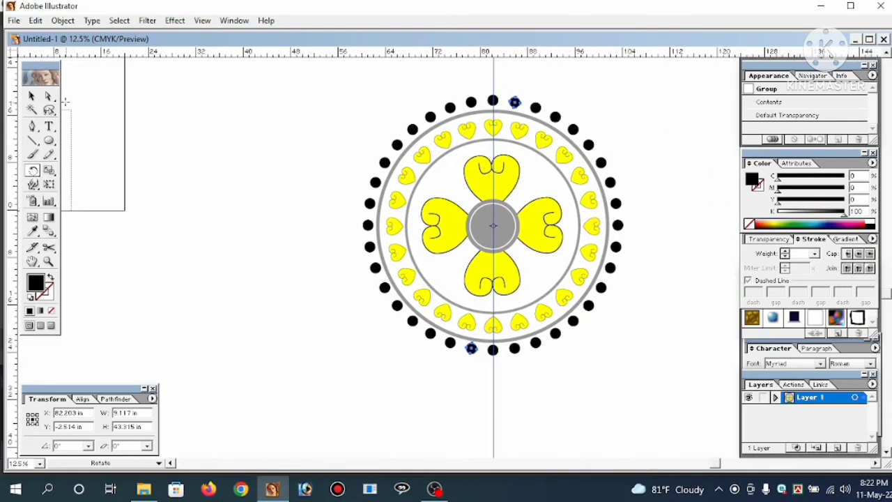
click(32, 96)
click(215, 119)
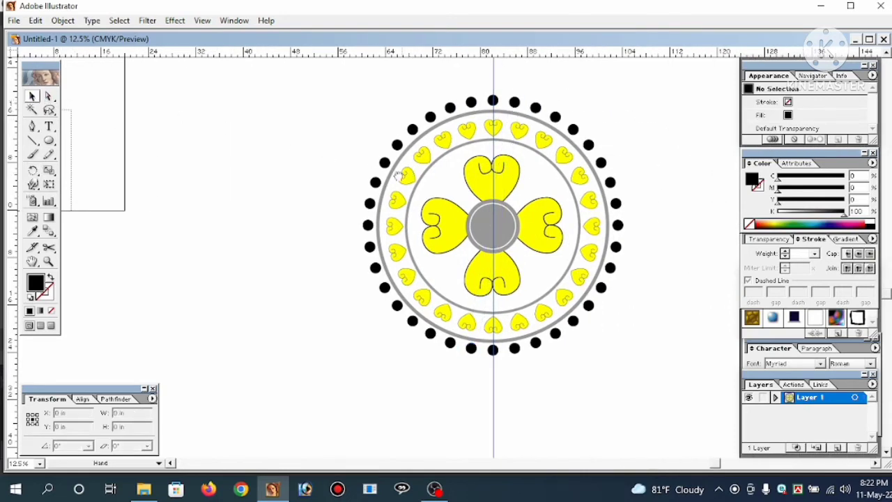
drag(399, 176, 319, 177)
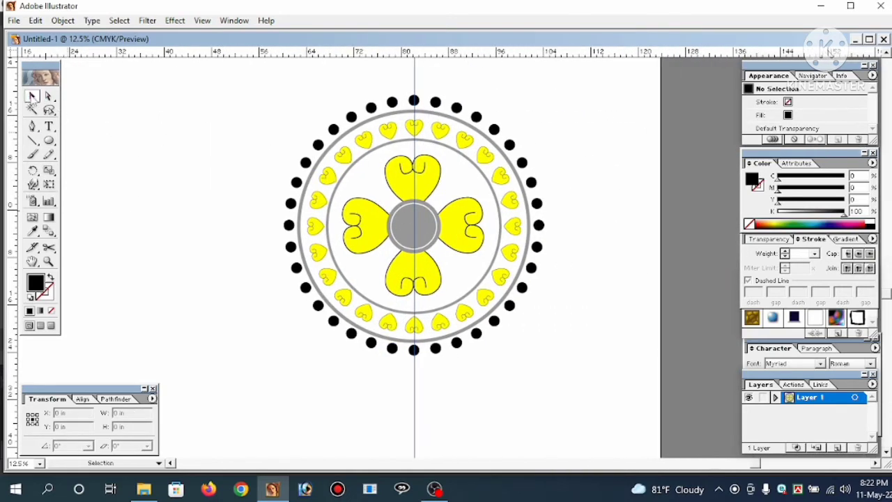
Step: Scale a copy of the outer grey ring from its center to 47 in wide, enclosing the black circles
click(321, 163)
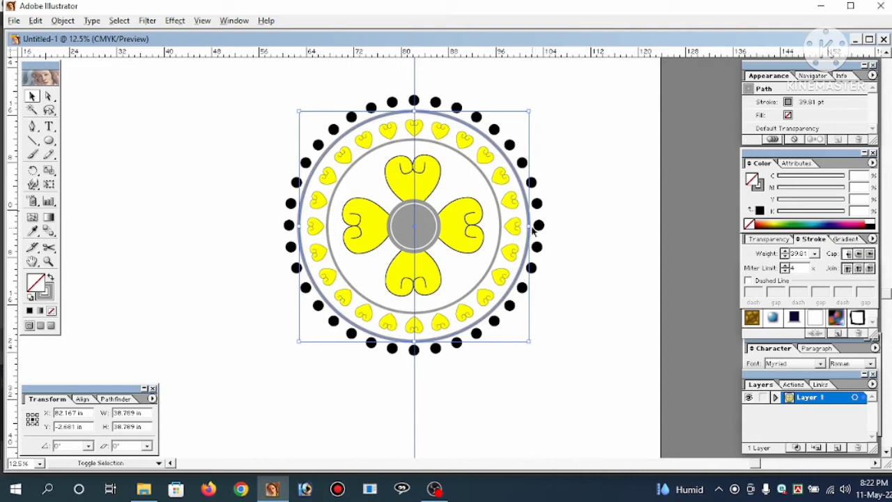
drag(530, 226, 551, 224)
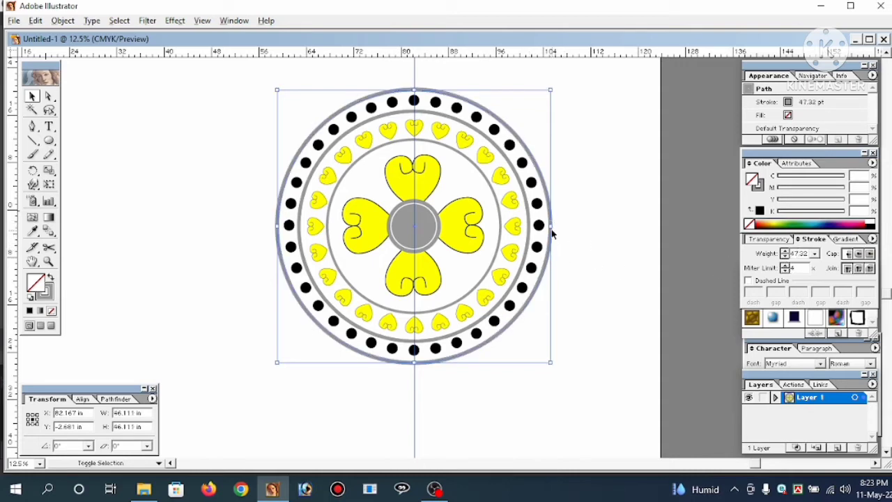
drag(550, 225, 554, 225)
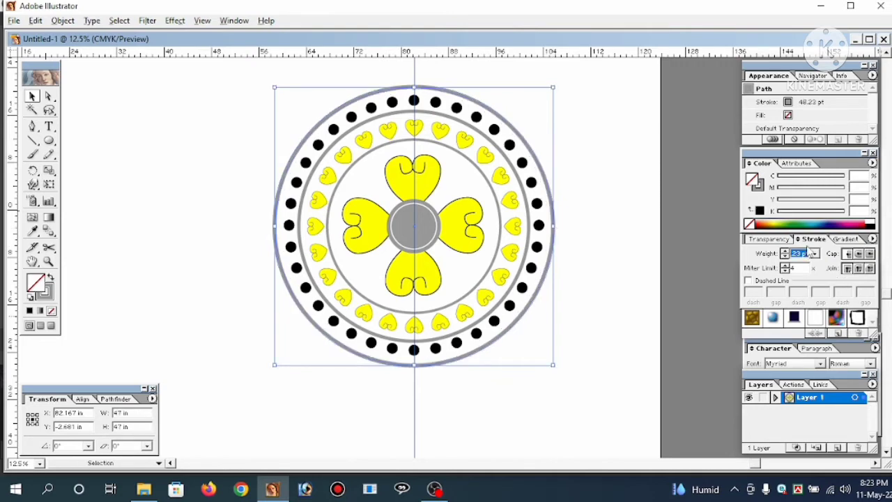
Step: Set the new outermost ring's stroke weight to 40 pt and deselect it
text(45)
click(800, 254)
text(40)
key(Return)
click(618, 243)
drag(481, 237, 516, 252)
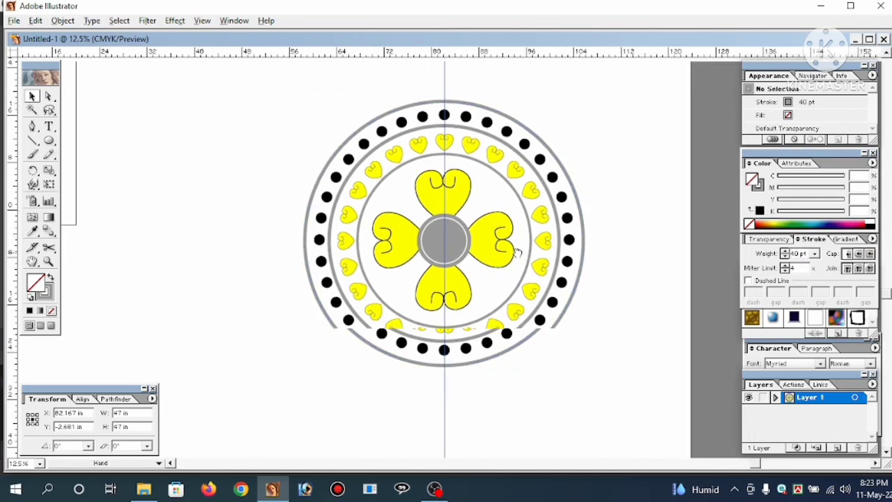
drag(606, 286, 565, 287)
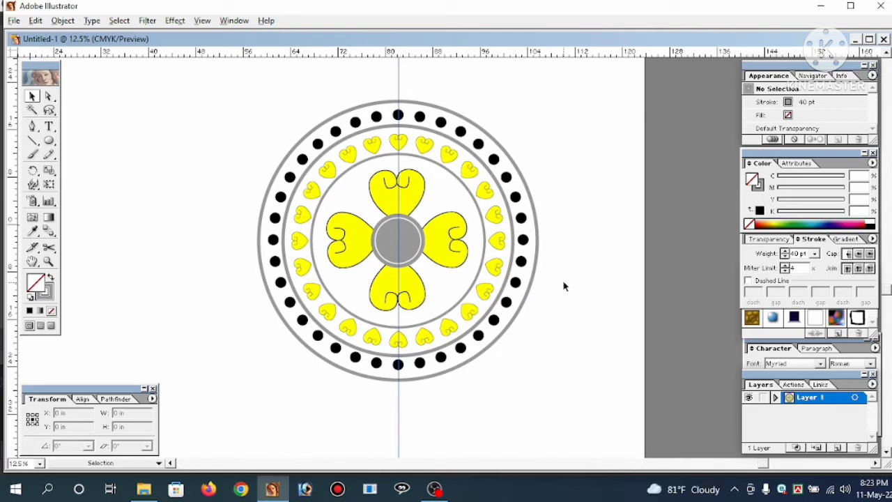
Step: Draw an open triangular spike about 2.5 in wide and 3.3 in high atop the outermost ring, its apex on the vertical guide
ctrl+click(452, 217)
drag(522, 222, 421, 264)
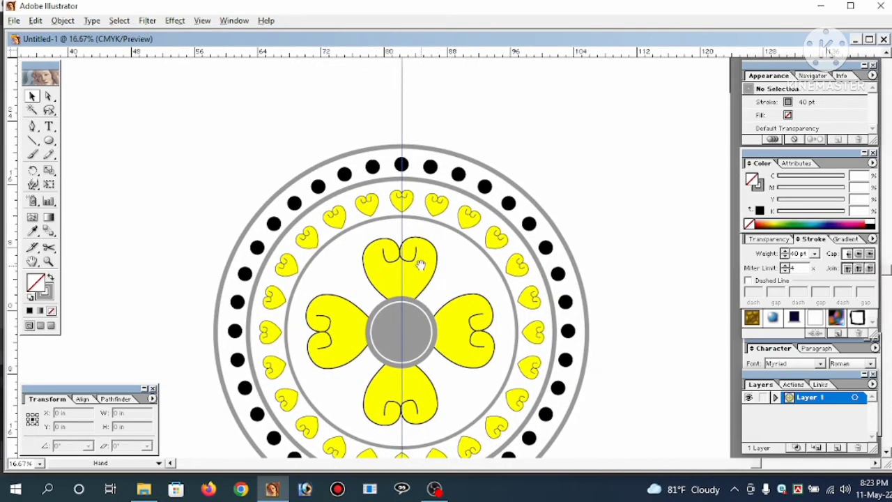
drag(486, 249, 438, 264)
ctrl+click(437, 242)
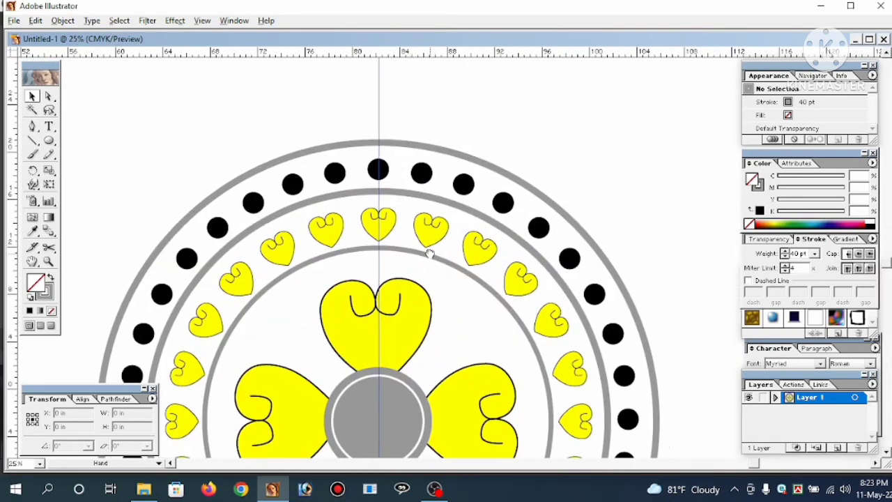
click(33, 127)
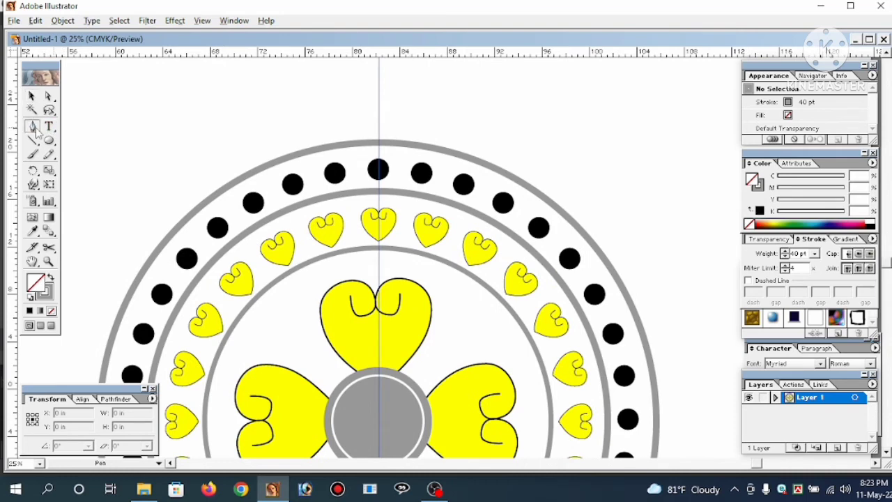
click(365, 145)
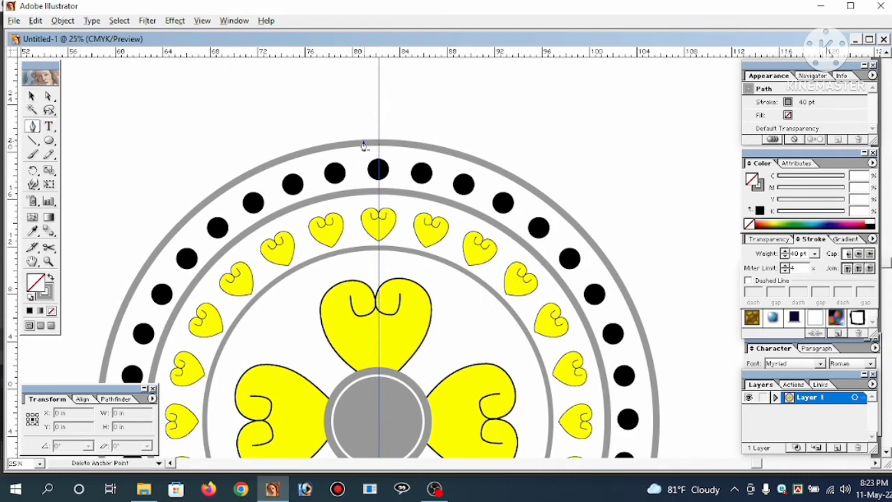
click(379, 105)
click(394, 144)
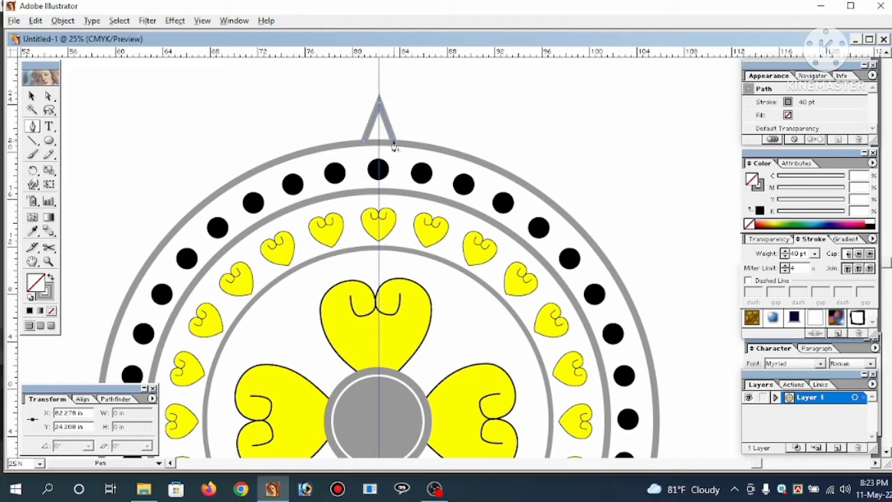
Step: Try to extend the spike path with a second spike beside it, undo the added segments and finish the path
click(423, 116)
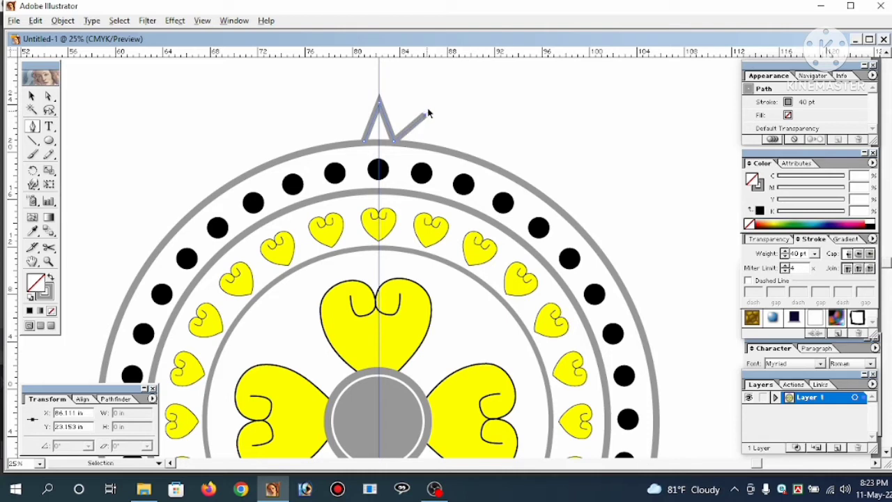
key(ctrl+z)
click(429, 108)
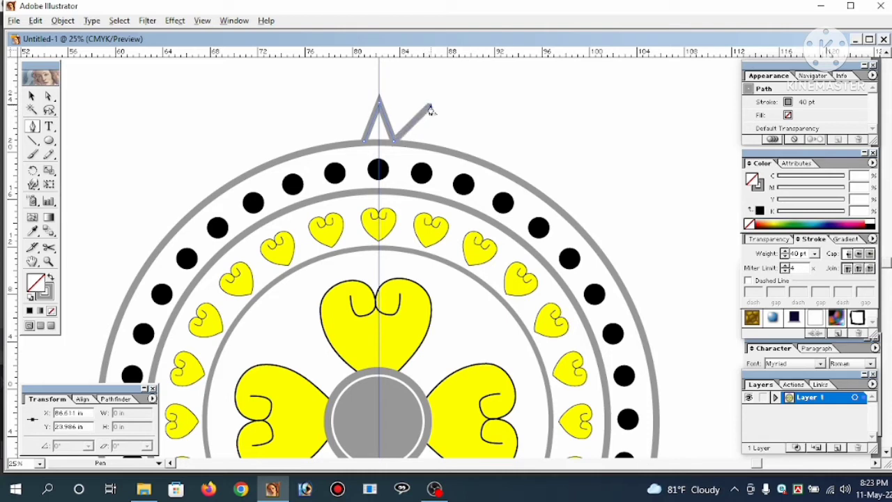
click(441, 150)
key(ctrl+z)
click(433, 149)
key(ctrl+z)
click(31, 98)
click(350, 120)
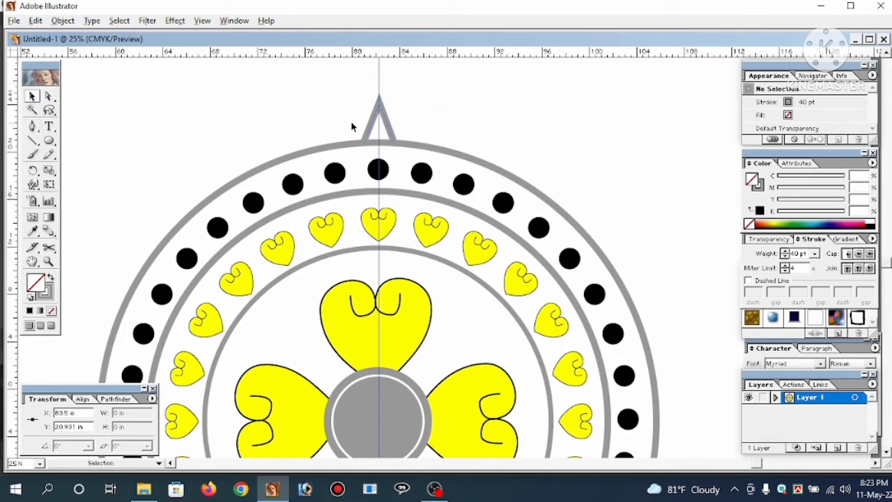
Step: Try to place a copy of the spike directly beside the original in outline view, undo it and restore the preview
click(382, 121)
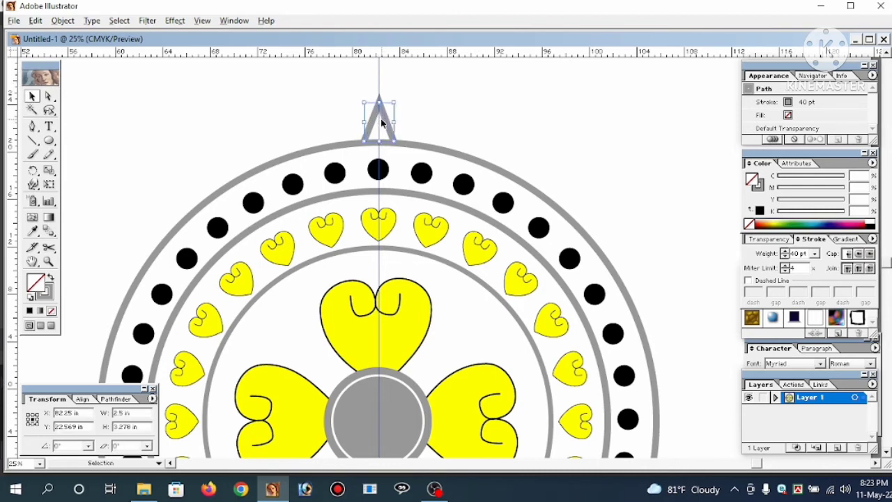
key(ctrl+y)
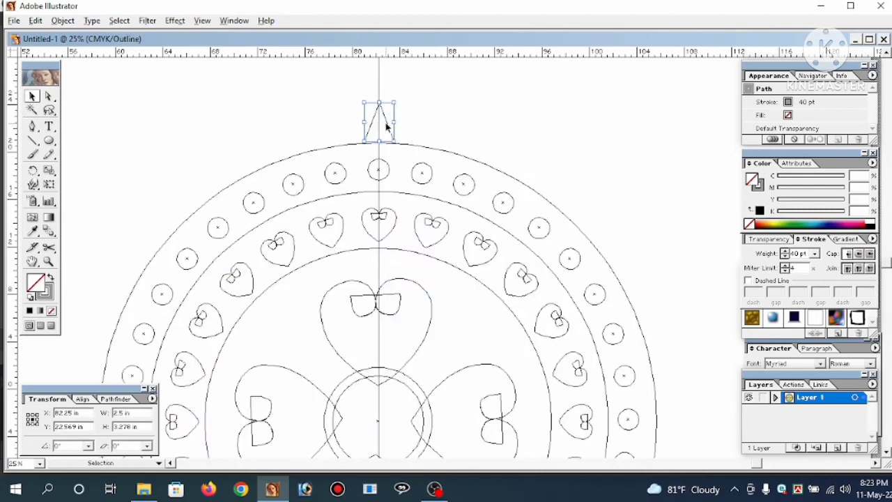
drag(387, 125, 416, 126)
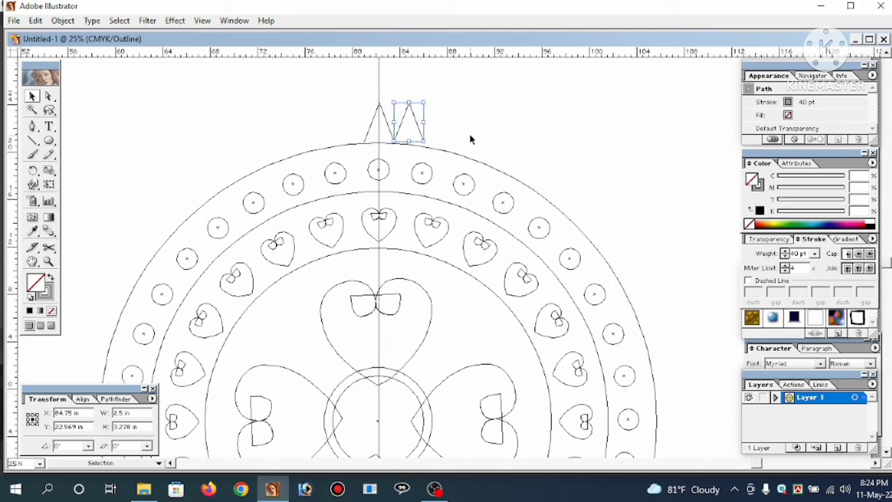
key(ctrl+z)
ctrl+alt+click(413, 225)
drag(415, 237, 388, 161)
click(617, 82)
key(ctrl+y)
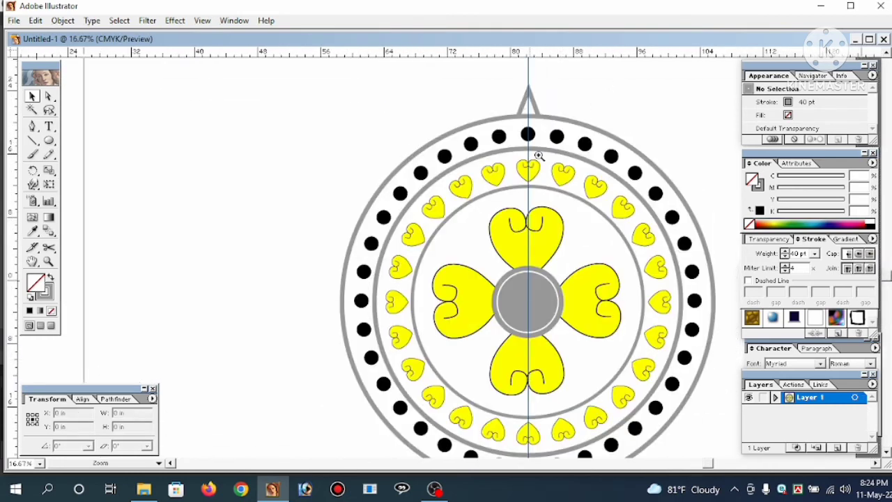
Step: Set the stroke weight of the triangular spike above the outermost ring to 30 pt and deselect it
ctrl+click(538, 153)
drag(491, 161, 411, 136)
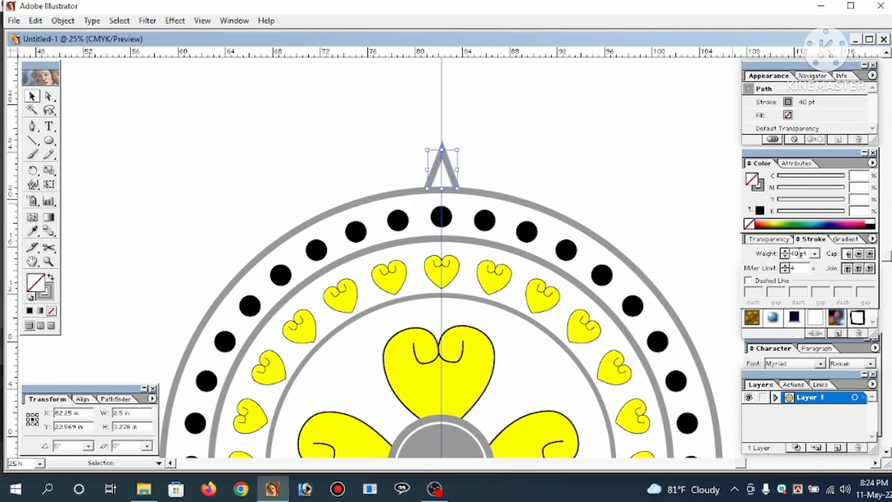
double_click(799, 254)
text(30)
key(Return)
click(555, 180)
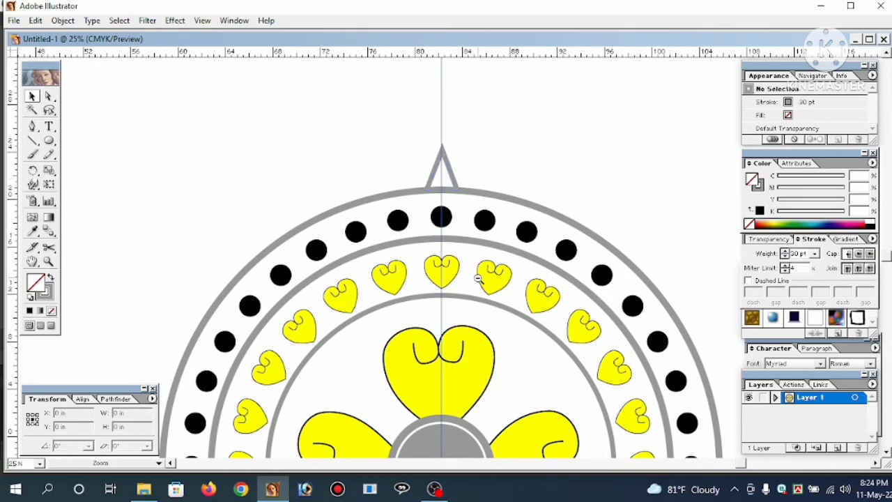
ctrl+alt+click(479, 276)
ctrl+alt+click(480, 277)
drag(485, 286, 375, 239)
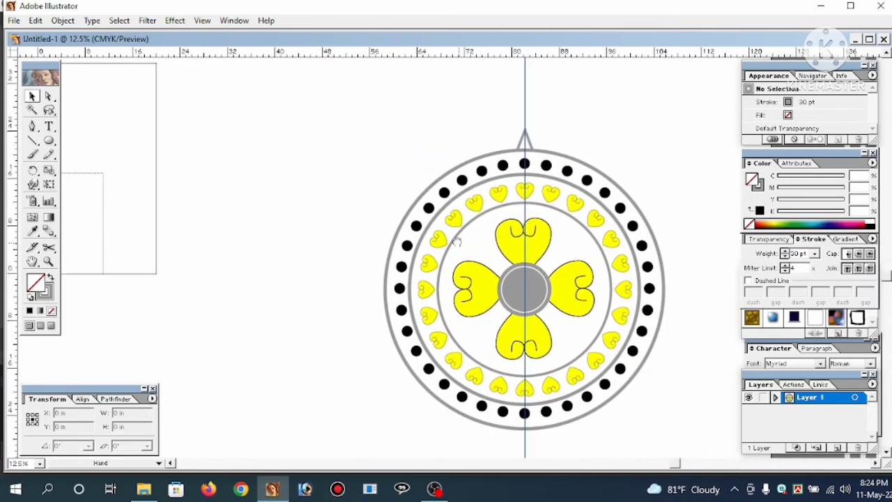
Step: Widen the triangular spike above the outermost ring to about 3.17 in and deselect it
click(528, 141)
drag(533, 141, 536, 141)
click(566, 146)
drag(575, 212, 560, 180)
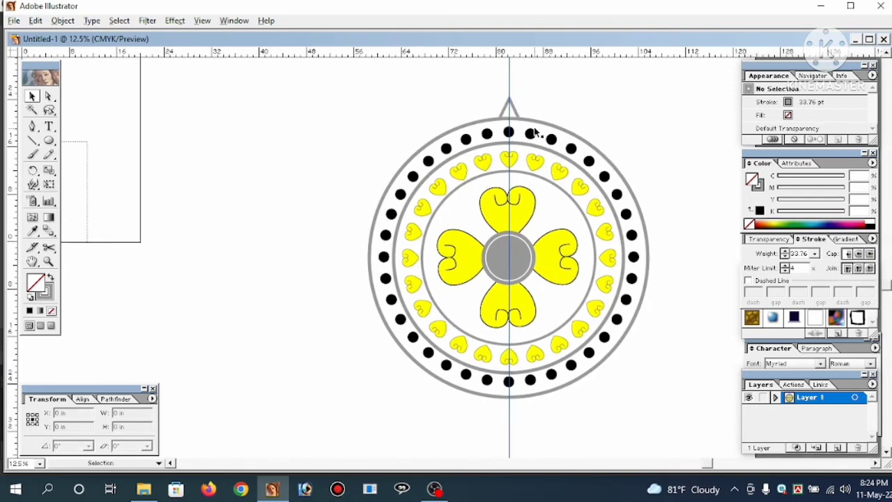
Step: Copy the top spike straight down along the vertical guide to just beneath the outermost ring
click(514, 112)
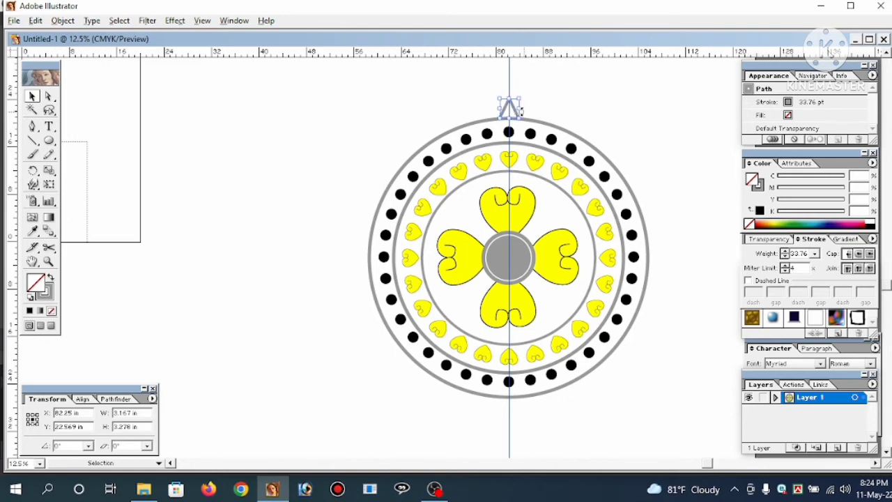
drag(534, 133, 571, 394)
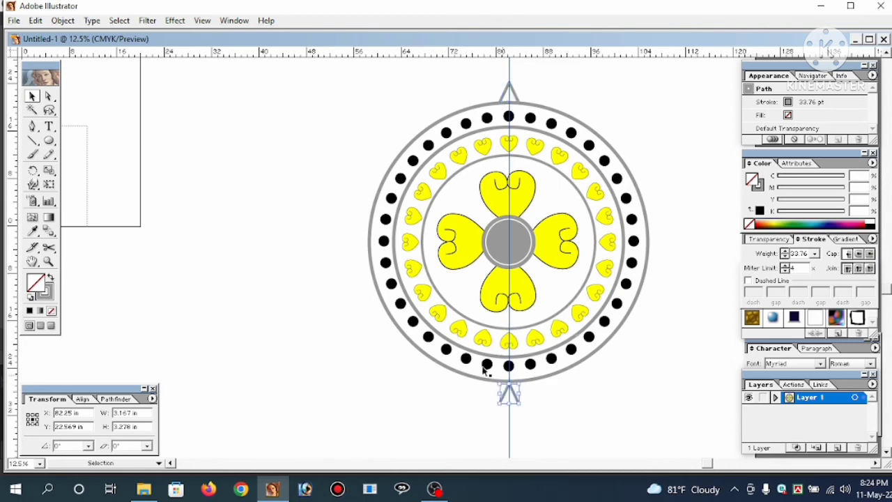
drag(473, 357, 584, 377)
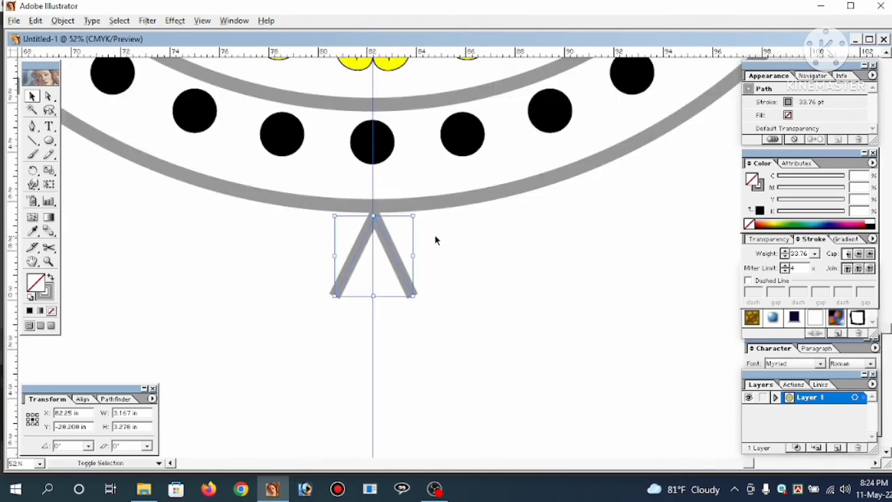
Step: Flip the copied spike vertically so its apex points down and move it up against the outermost ring
drag(375, 212, 384, 338)
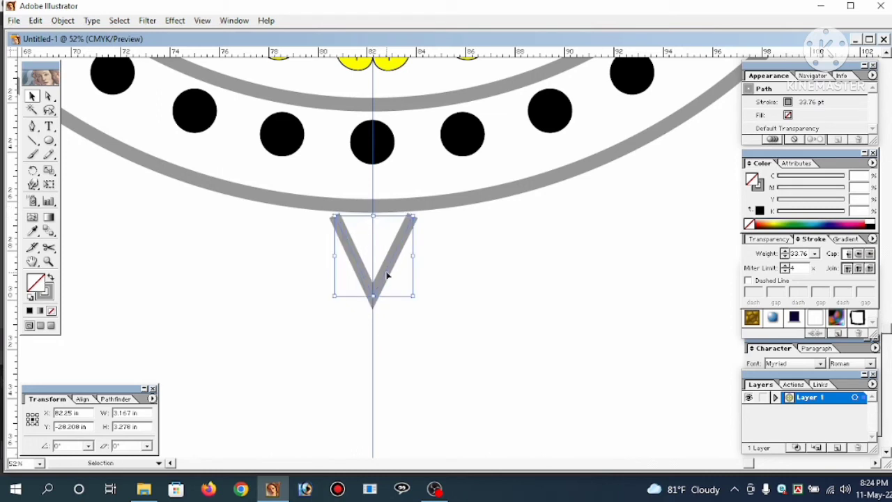
drag(387, 272, 384, 261)
click(433, 296)
ctrl+alt+click(379, 293)
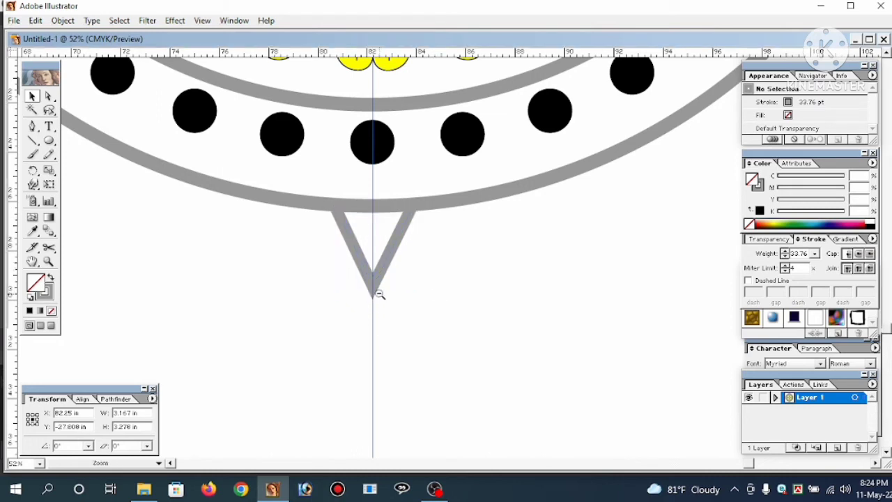
Step: Select the spikes above and below the outermost ring and group them
ctrl+alt+click(410, 220)
ctrl+alt+click(409, 209)
ctrl+alt+click(409, 206)
ctrl+alt+click(455, 174)
ctrl+alt+click(505, 194)
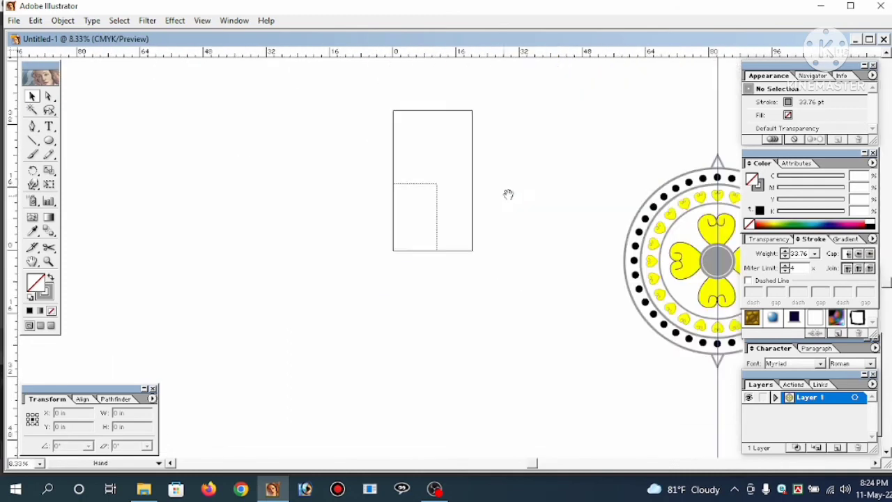
drag(524, 191, 329, 197)
click(525, 157)
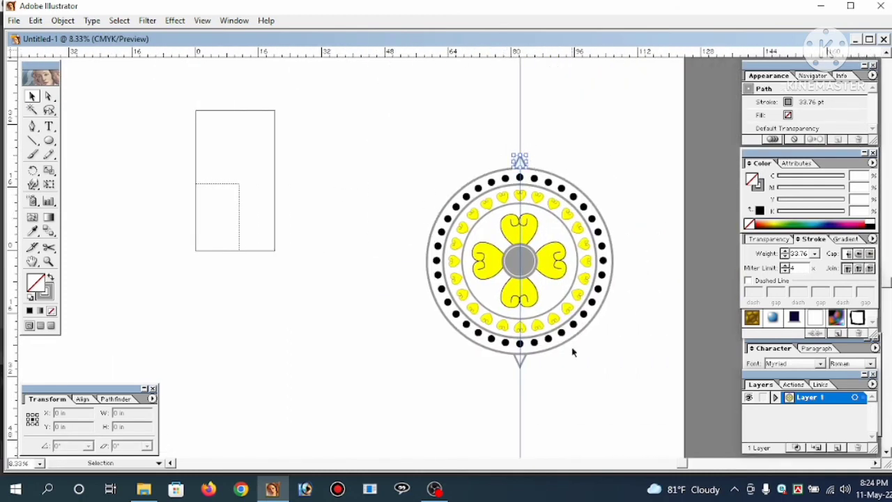
drag(558, 384, 474, 368)
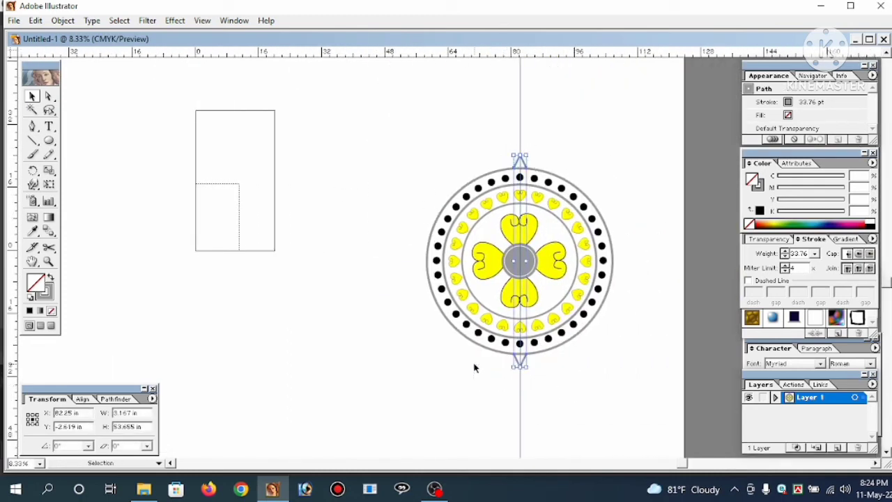
key(ctrl+g)
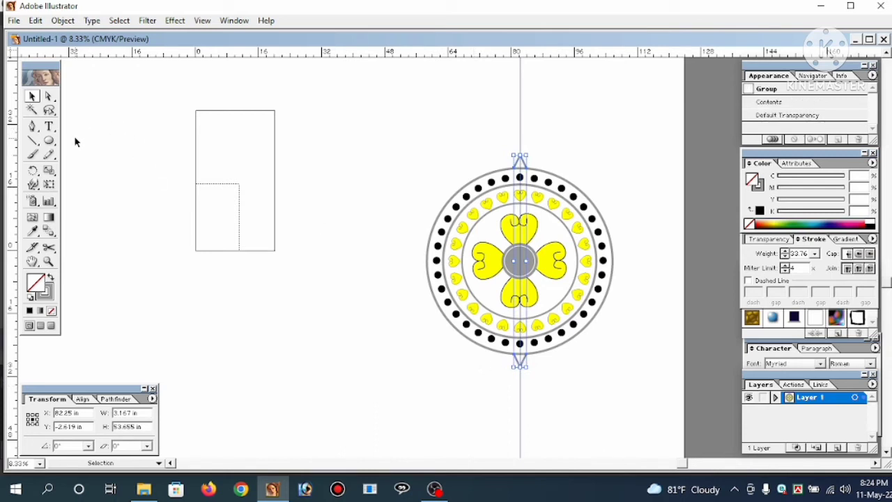
Step: Make a copy of the grouped spike pair rotated by 8° about the ornament's centre
double_click(32, 170)
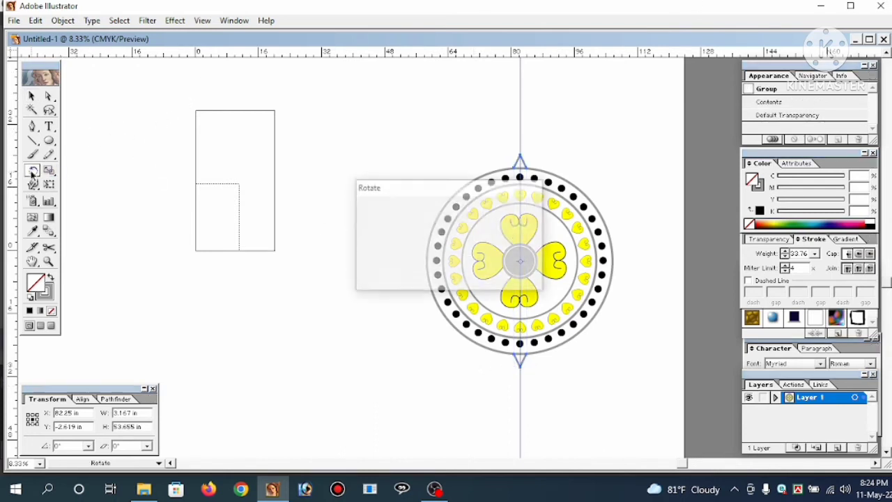
click(508, 256)
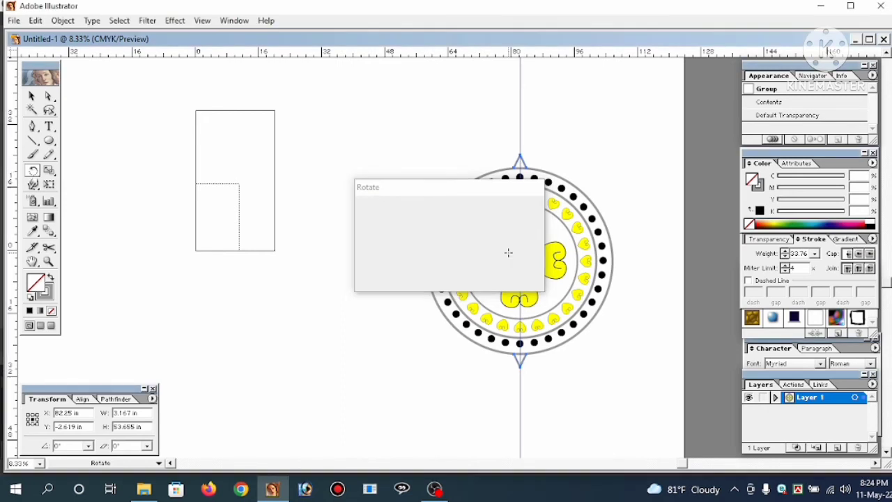
key(ctrl+z)
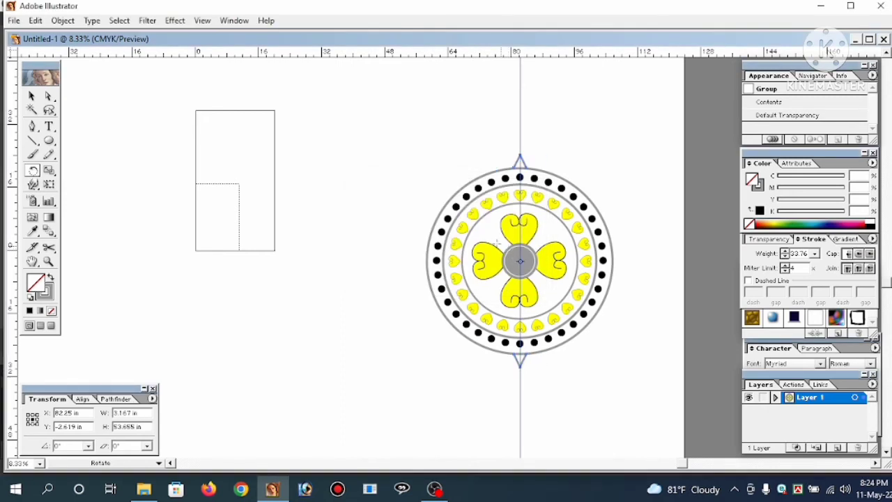
key(Return)
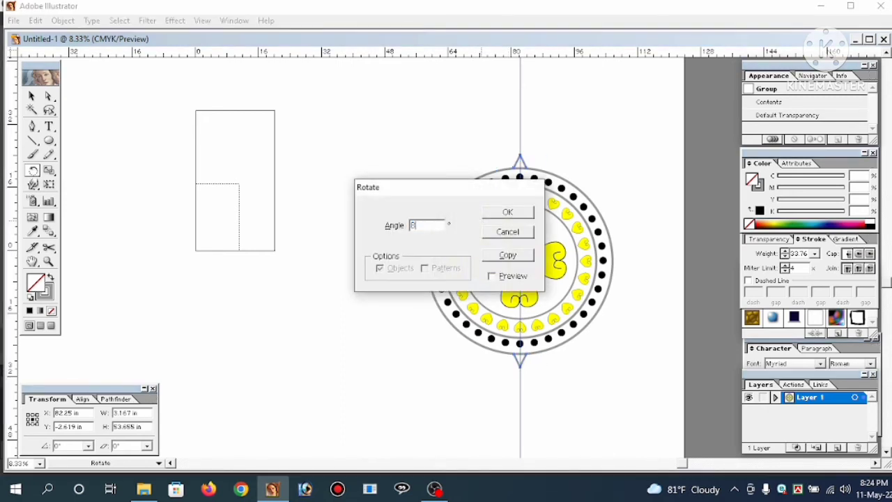
click(520, 257)
key(v)
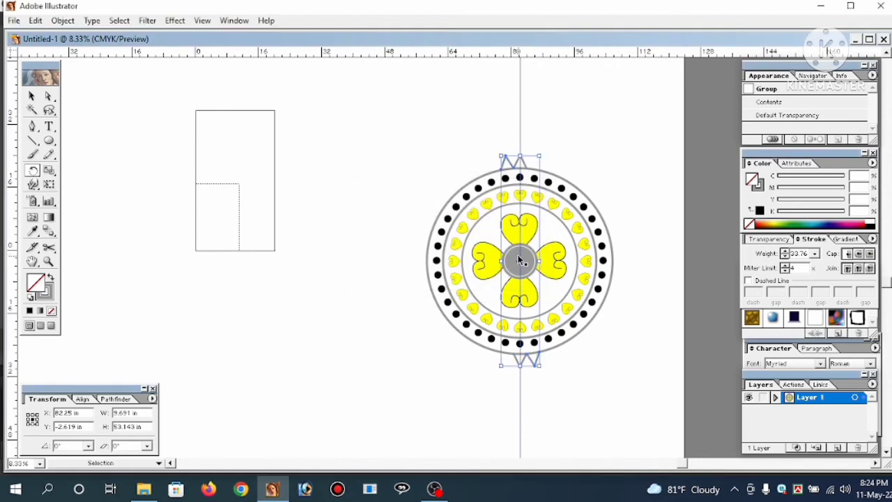
Step: Repeat the rotated copy of the spike pair around the outermost ring until the spikes nearly close the circle
key(ctrl+d)
key(ctrl+d)
key(ctrl+d)
key(ctrl+d)
key(ctrl+d)
key(ctrl+d)
key(ctrl+d)
key(ctrl+d)
key(ctrl+d)
key(ctrl+d)
key(ctrl+d)
key(ctrl+d)
key(ctrl+d)
key(ctrl+d)
key(ctrl+d)
key(ctrl+d)
key(ctrl+d)
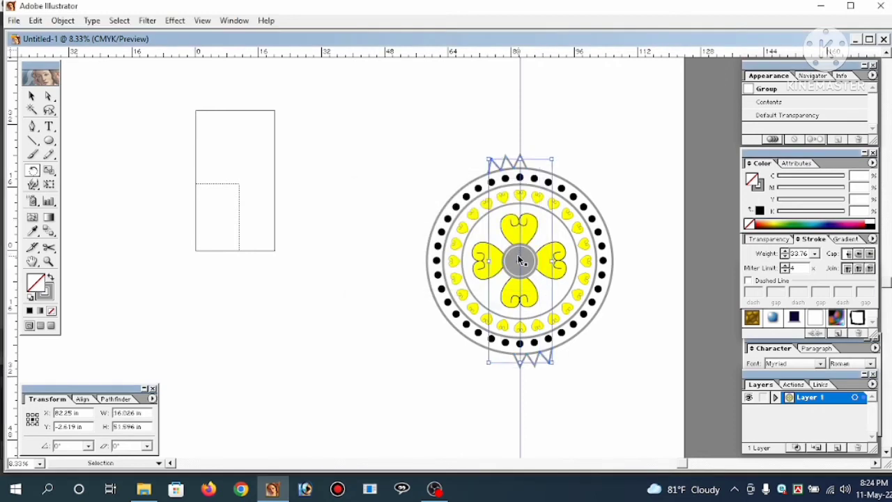
key(ctrl+d)
key(ctrl+d)
key(ctrl+d)
key(ctrl+d)
key(ctrl+d)
key(ctrl+d)
key(ctrl+d)
key(ctrl+d)
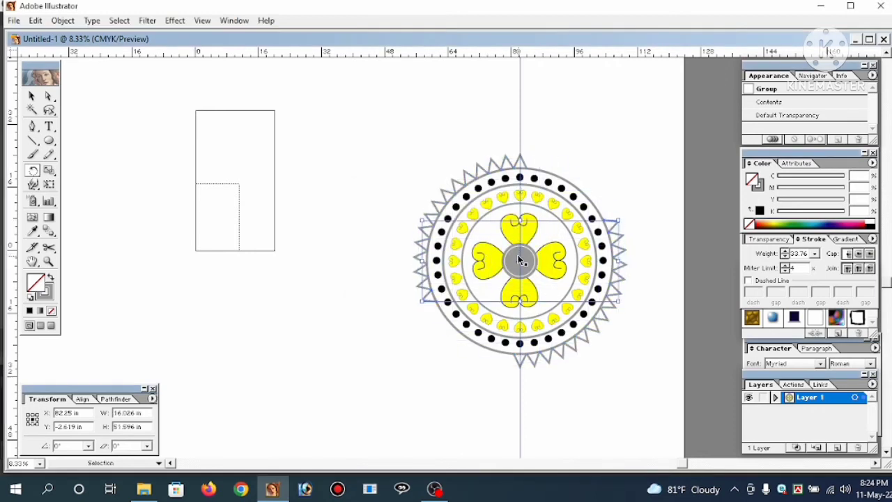
key(ctrl+d)
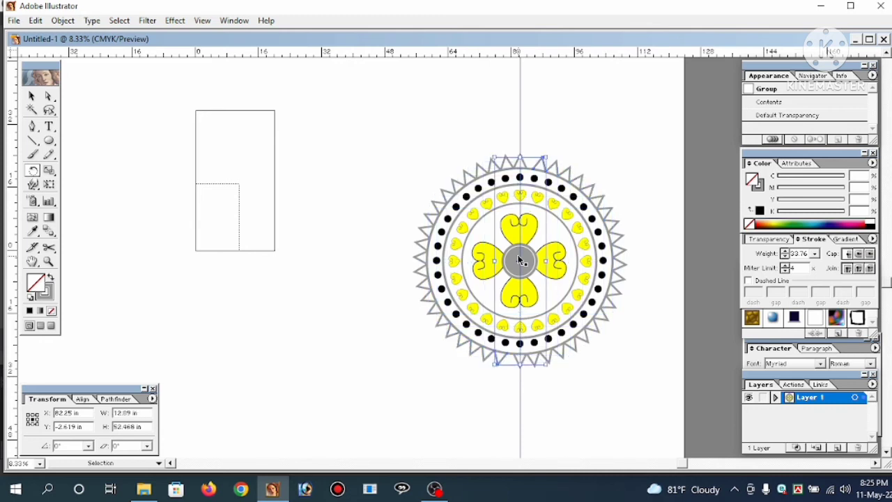
Step: Add one more rotated copy of the spike pair in the remaining gap beside the original top and bottom spikes
key(r)
key(v)
key(ctrl+d)
key(r)
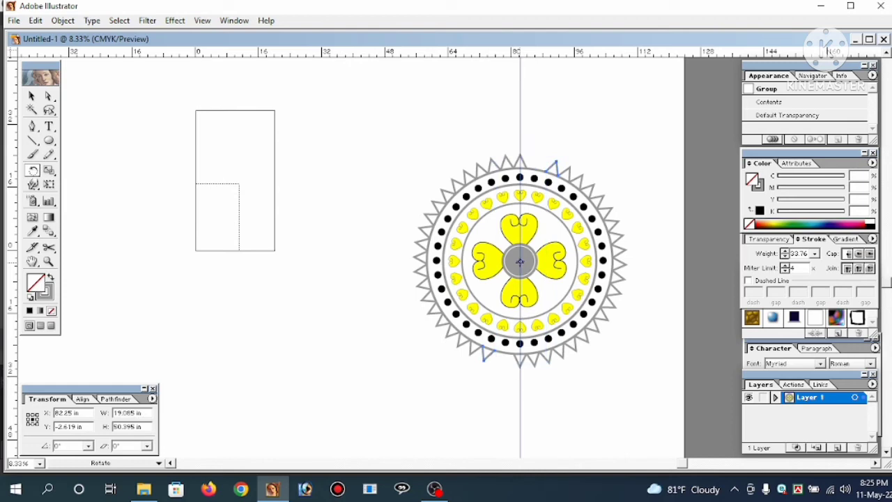
key(v)
key(r)
key(ctrl+d)
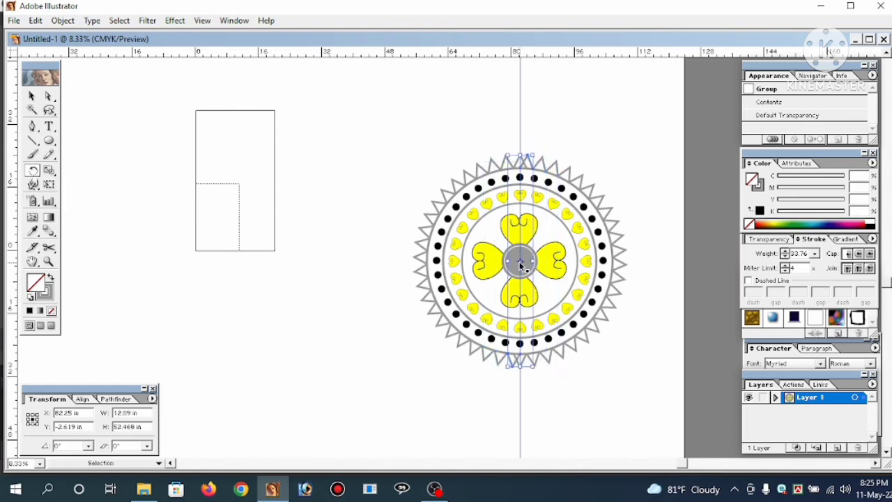
key(v)
Step: Rotate the last spike pair slightly clockwise so it sits between its neighbouring spikes, and deselect it
click(32, 96)
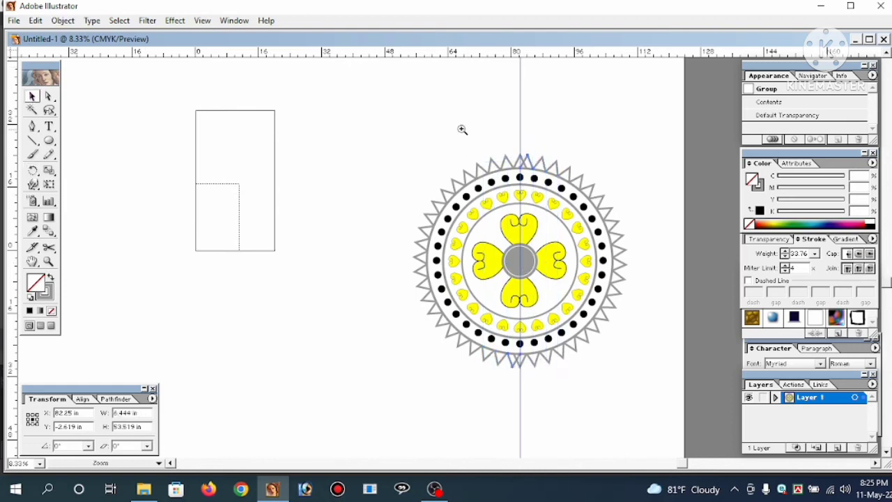
drag(470, 128, 551, 217)
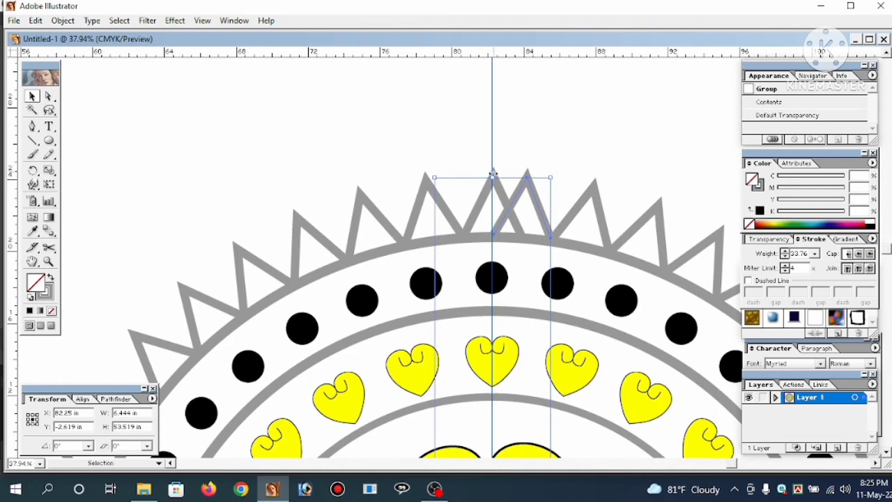
drag(492, 174, 509, 175)
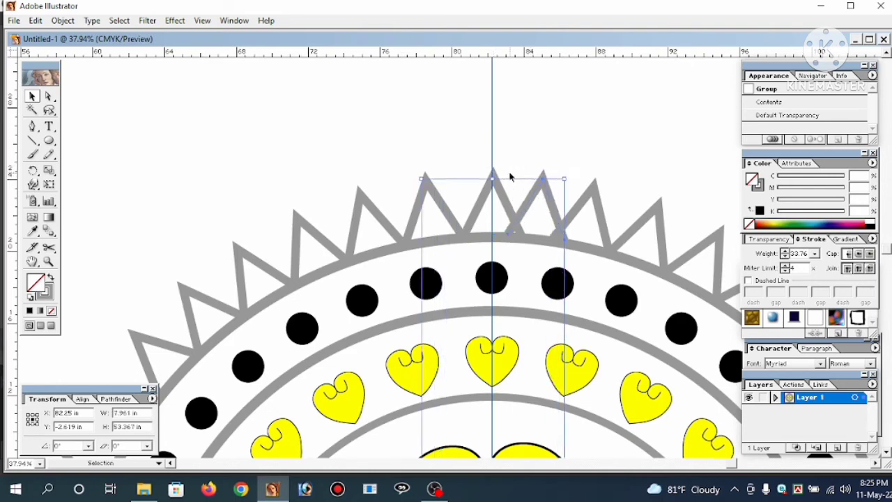
click(550, 154)
Step: Fill the ornament's grey centre circle with red, using 0% cyan, 100% magenta, 100% yellow and 0% black, and deselect it
ctrl+alt+click(506, 373)
ctrl+alt+click(506, 372)
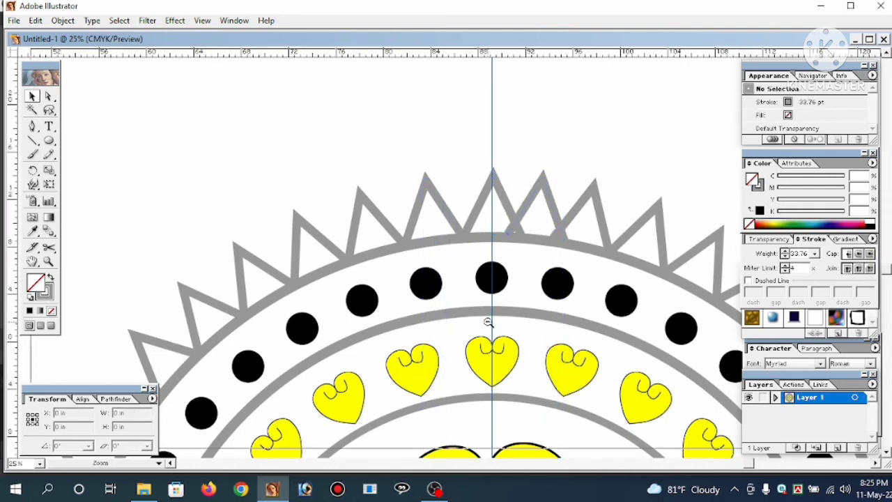
ctrl+alt+click(489, 320)
ctrl+alt+click(489, 321)
drag(493, 321, 350, 352)
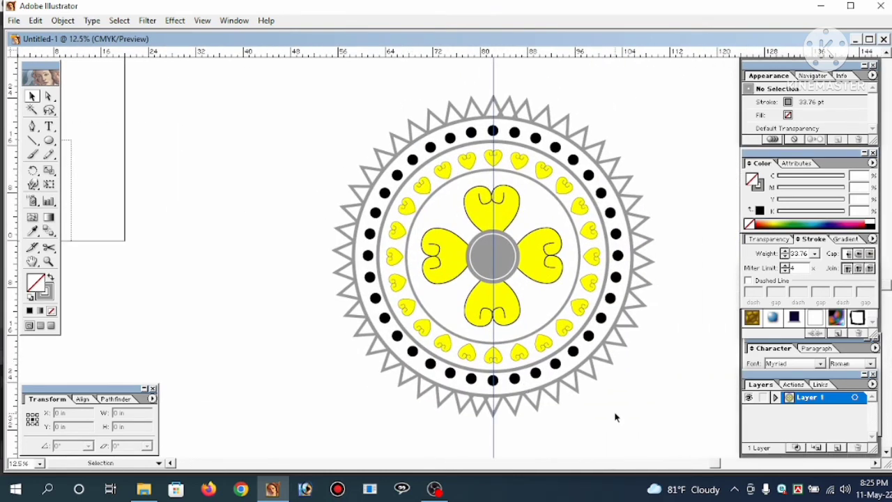
drag(602, 398, 606, 371)
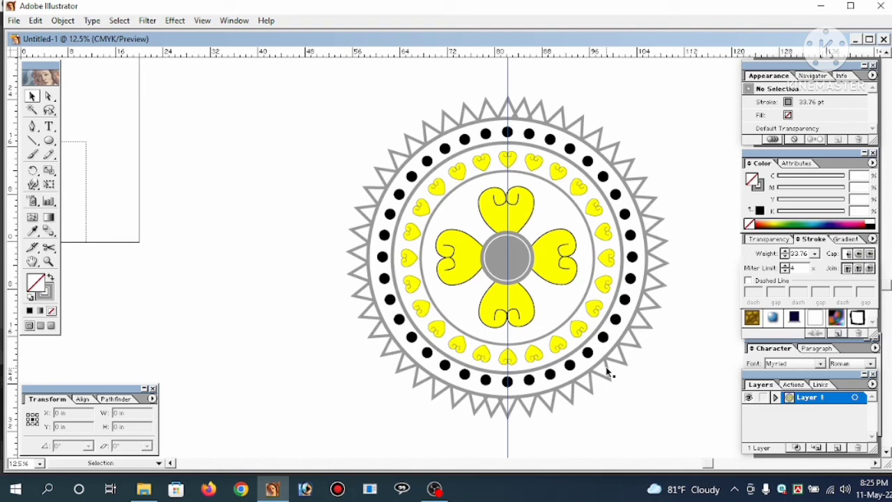
click(604, 341)
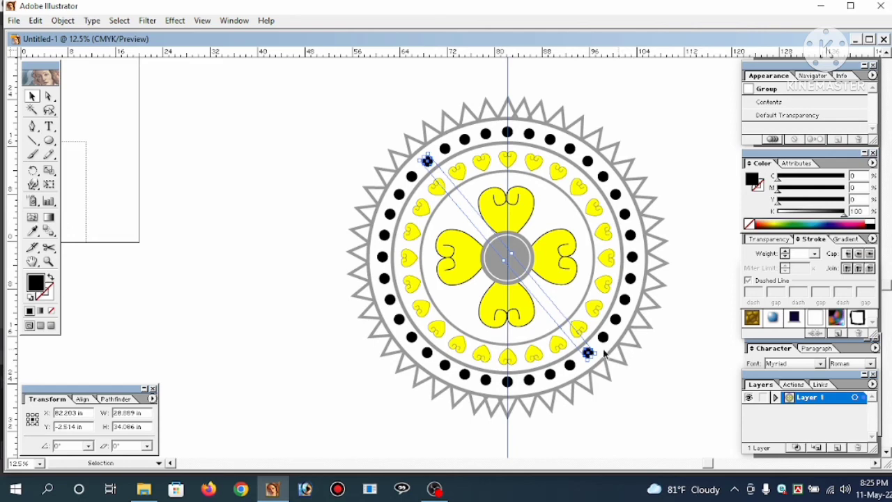
click(513, 277)
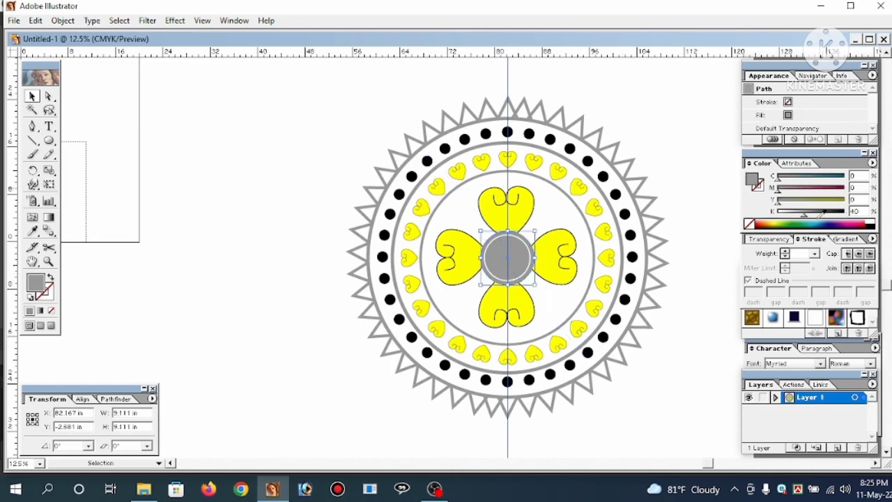
drag(806, 215, 771, 215)
drag(825, 190, 881, 198)
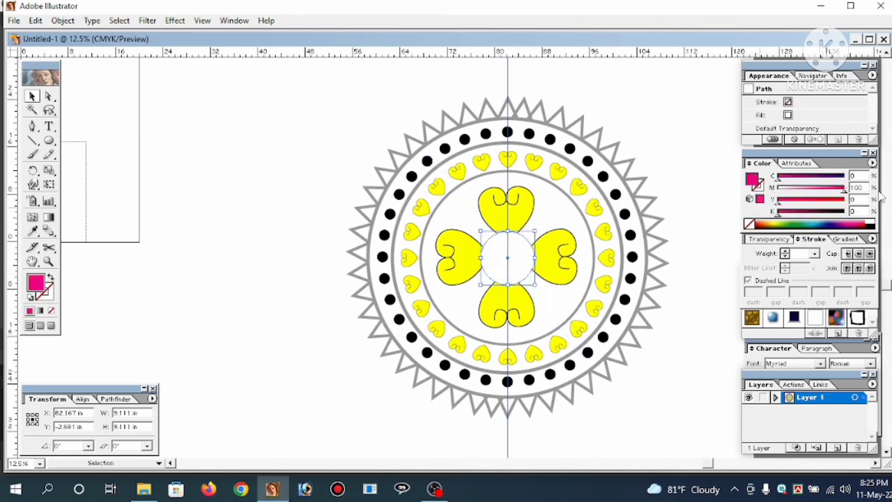
click(843, 204)
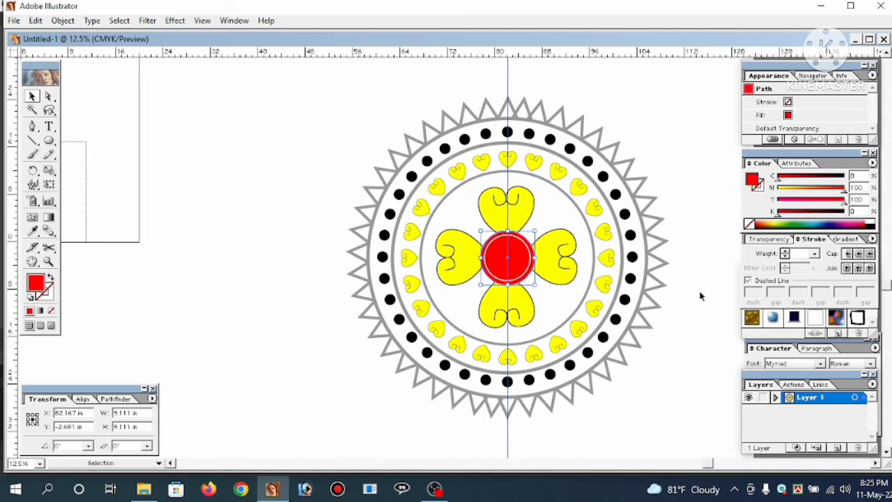
click(680, 365)
Step: Try a green fill of 100% cyan and 100% yellow on the four large hearts, undo it and deselect them
click(508, 202)
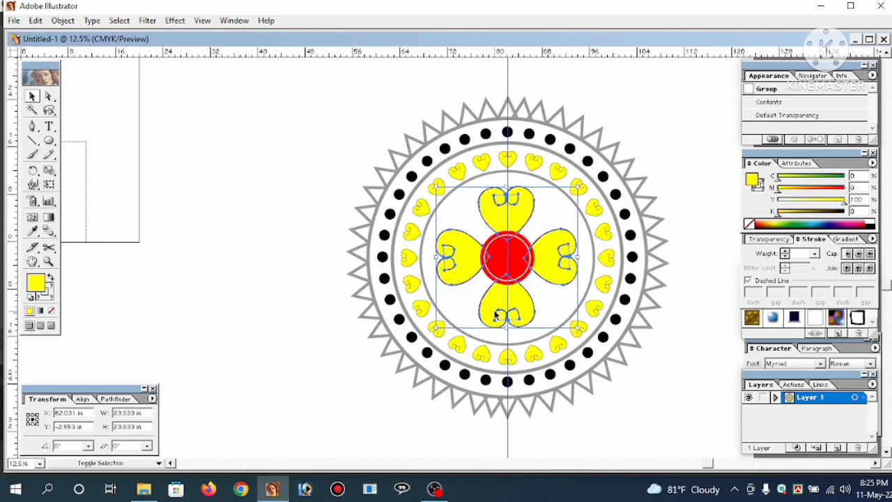
click(843, 178)
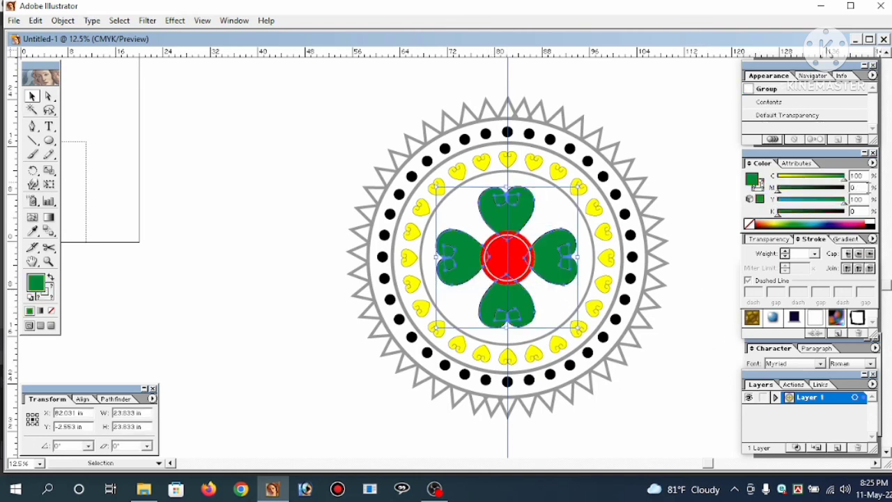
click(707, 272)
key(ctrl+z)
key(ctrl+z)
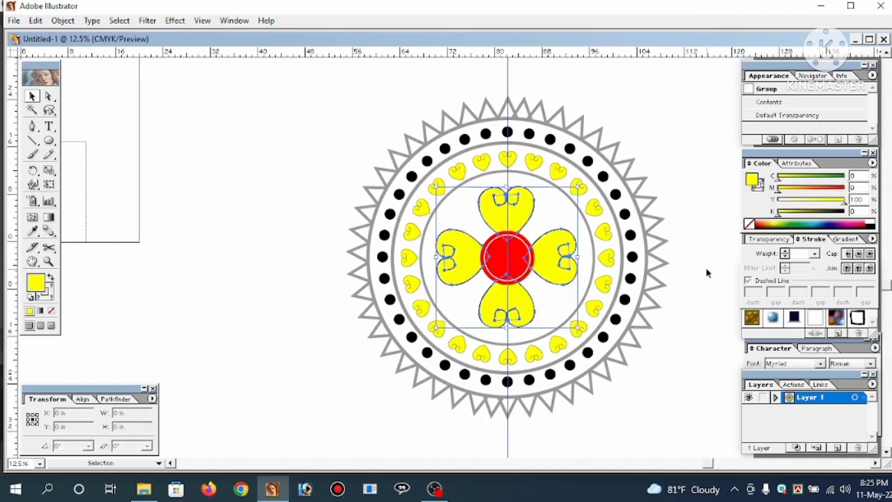
click(699, 276)
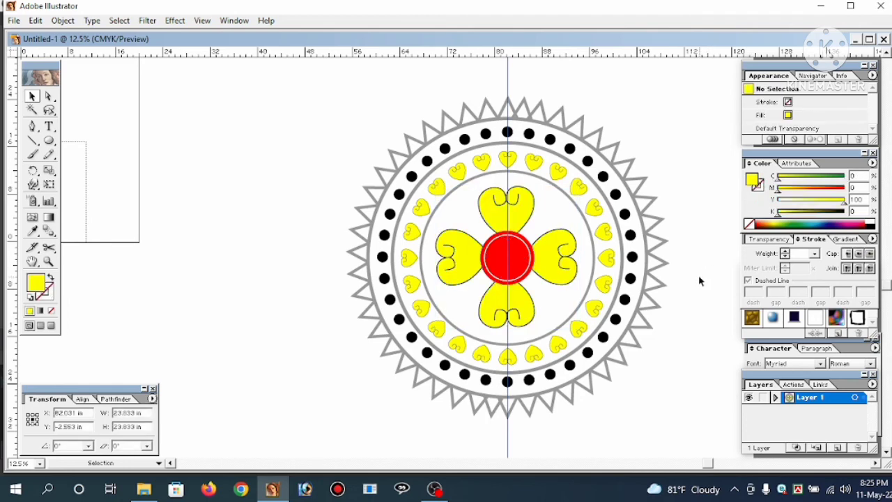
key(ctrl+space)
ctrl+click(538, 232)
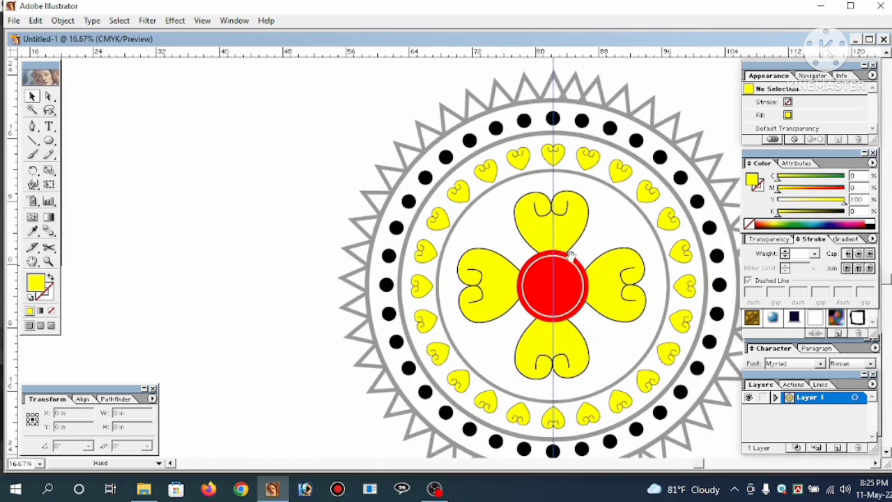
drag(605, 257, 492, 260)
ctrl+alt+click(532, 256)
drag(583, 269, 519, 278)
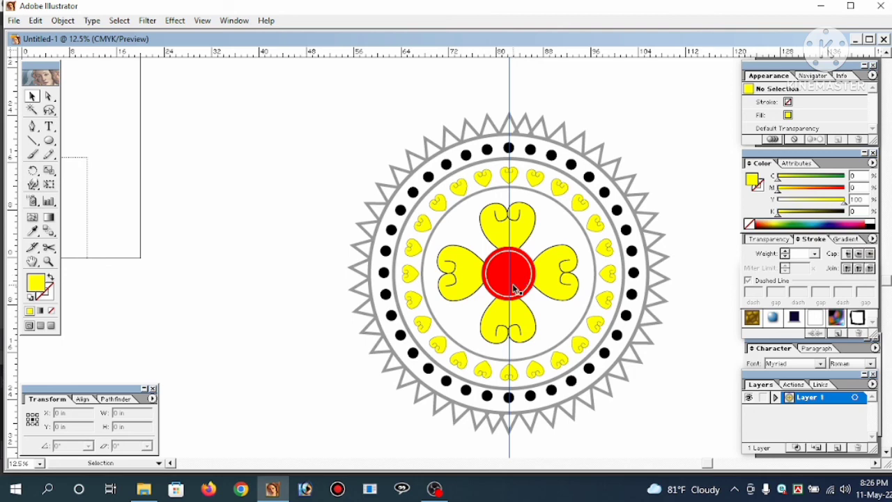
click(513, 288)
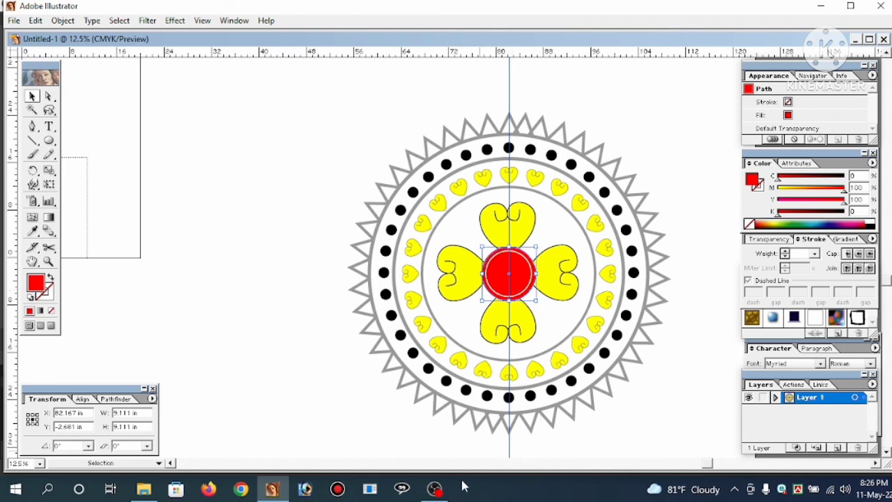
click(435, 489)
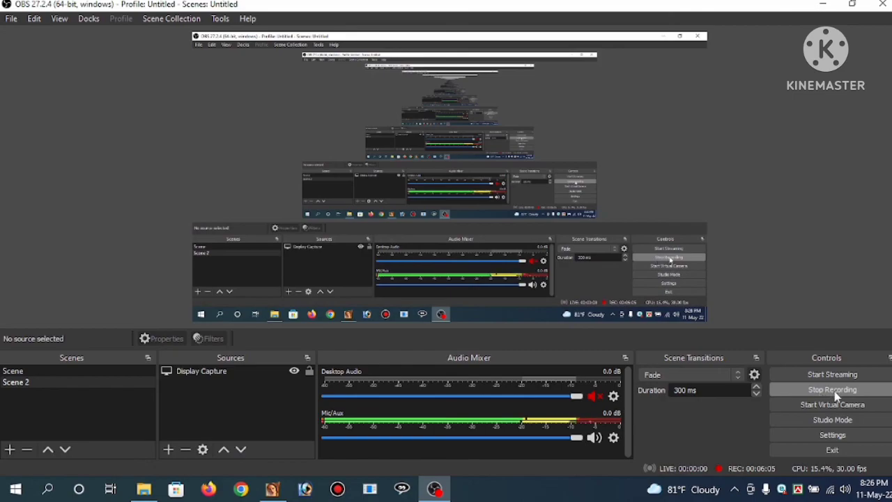